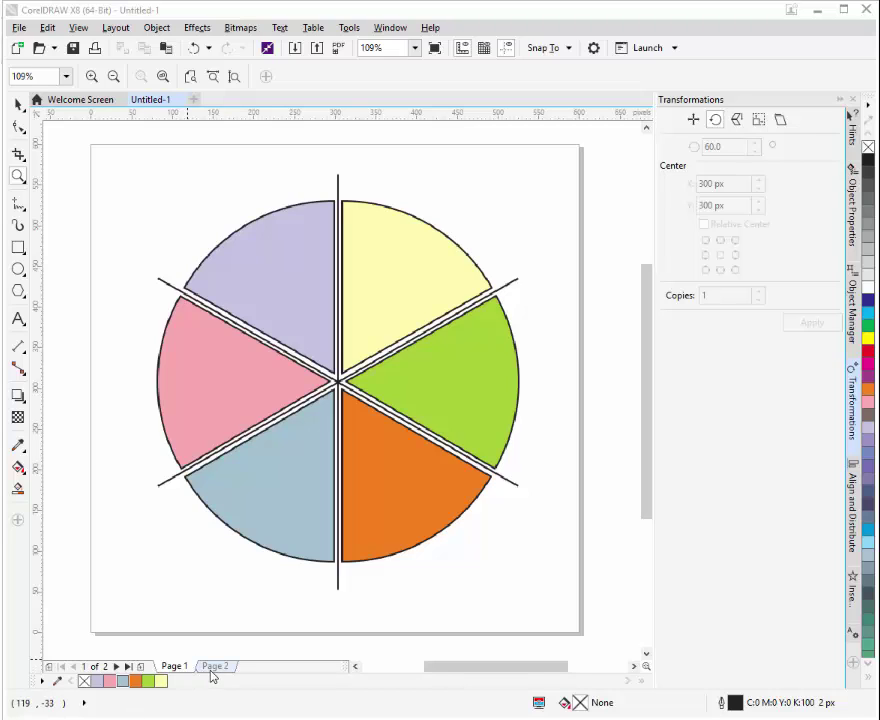
- Review the 600 × 600 px page size in Page Setup and cancel without changes
left_click(113, 29)
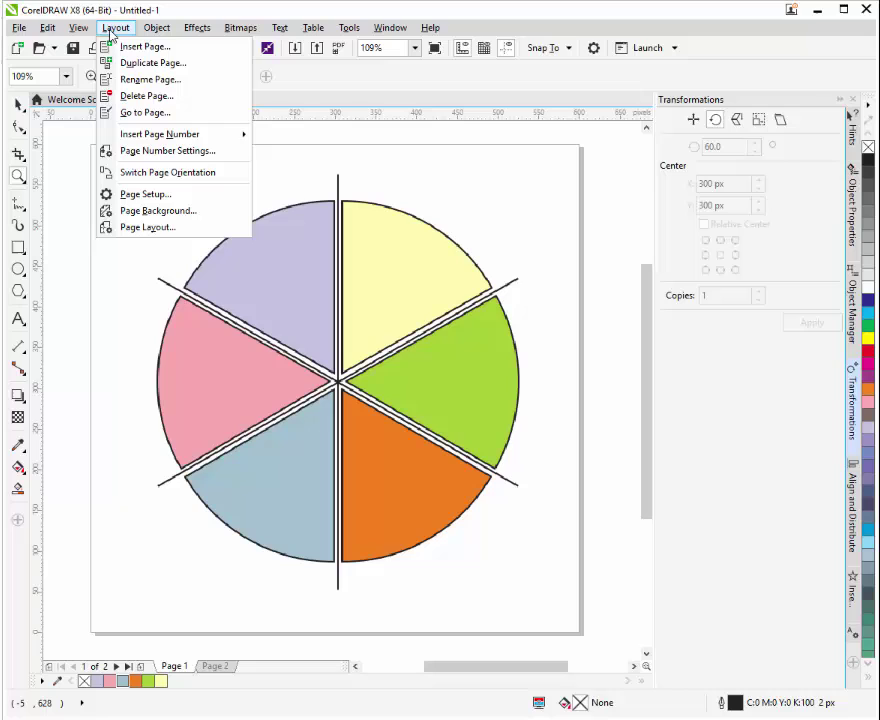
left_click(127, 194)
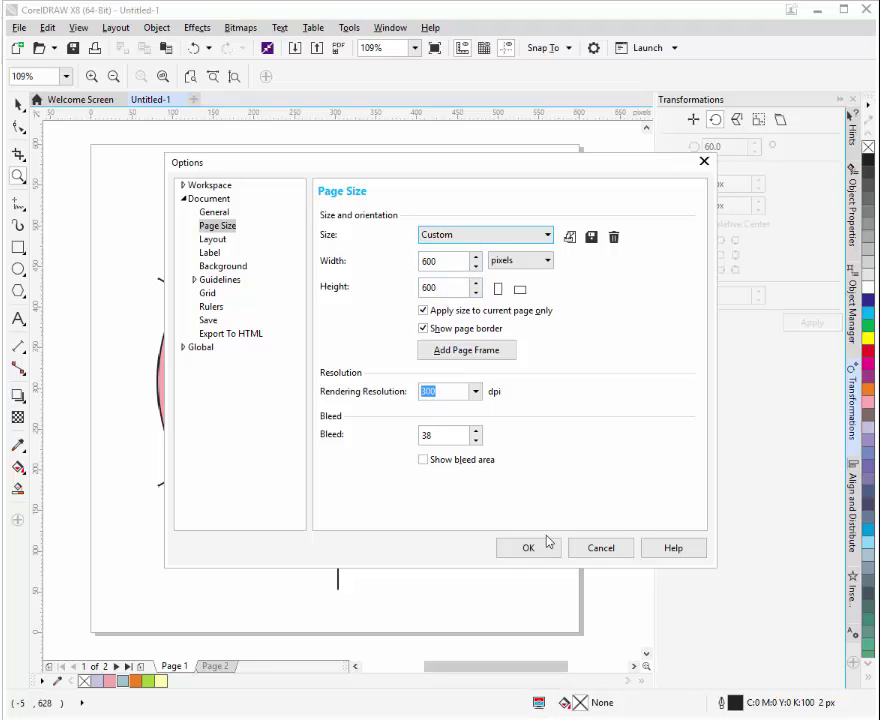
left_click(600, 548)
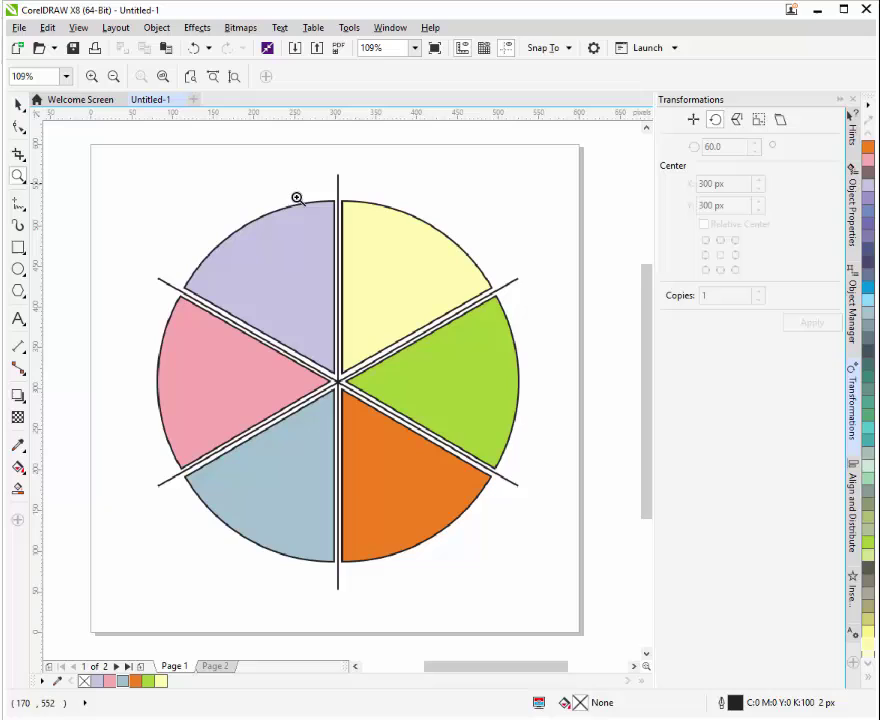
- Look at the finished pie on Page 1, then return to blank Page 2 ready to draw circles
left_click(216, 666)
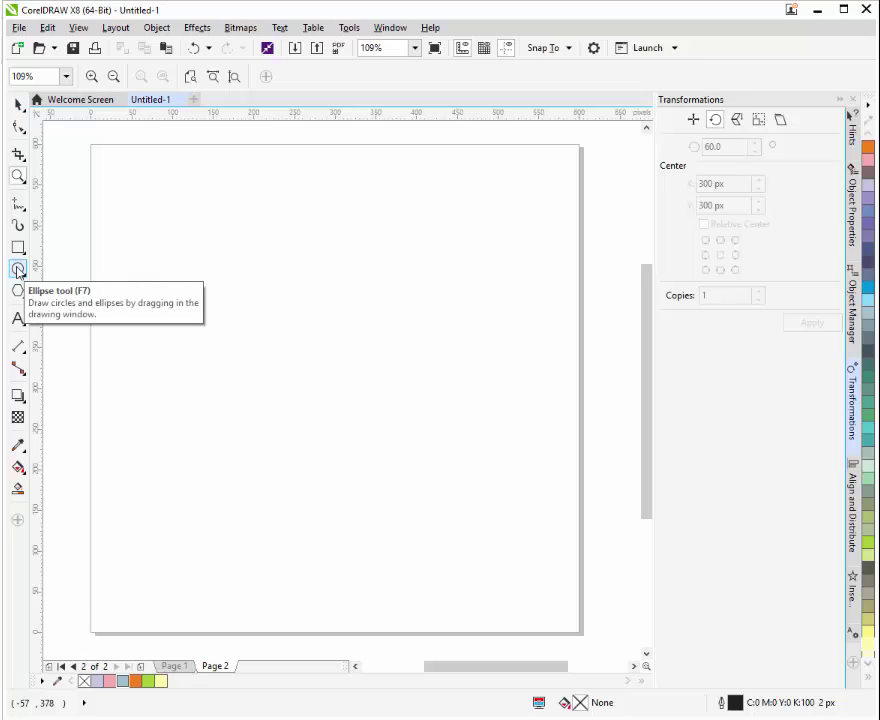
left_click(182, 667)
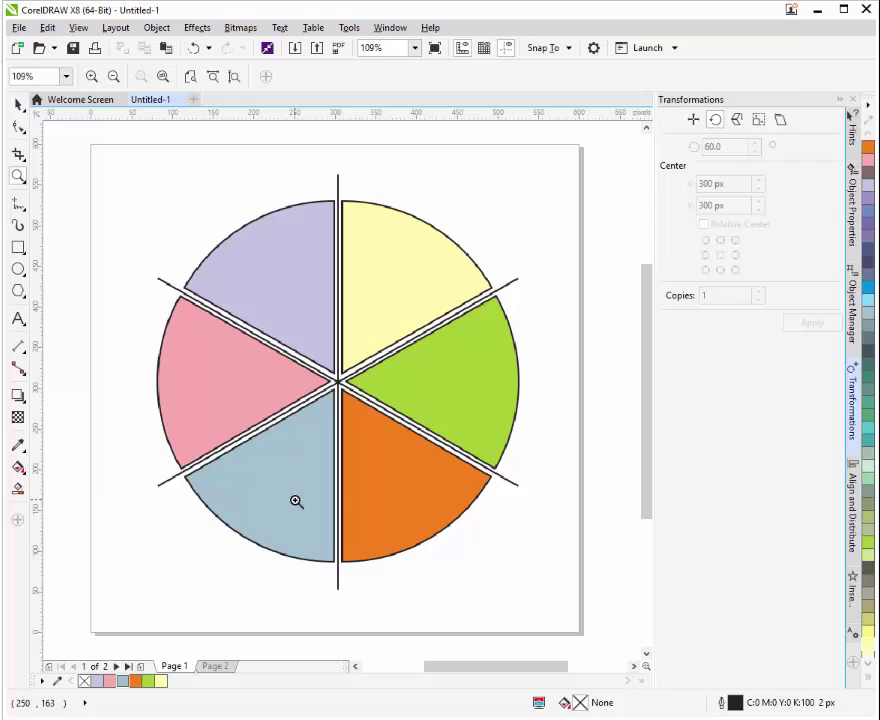
left_click(215, 666)
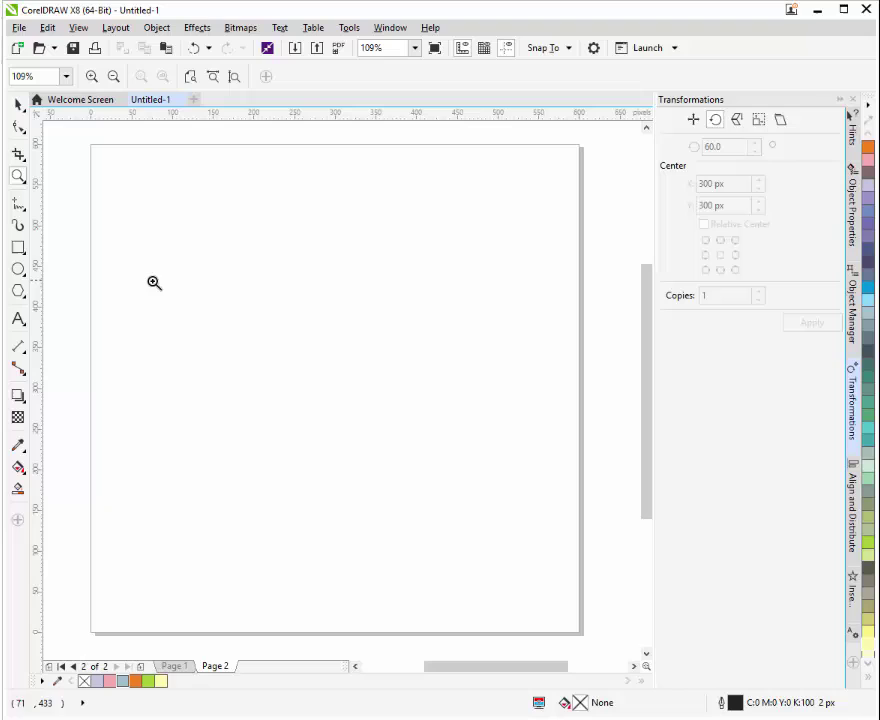
left_click(18, 269)
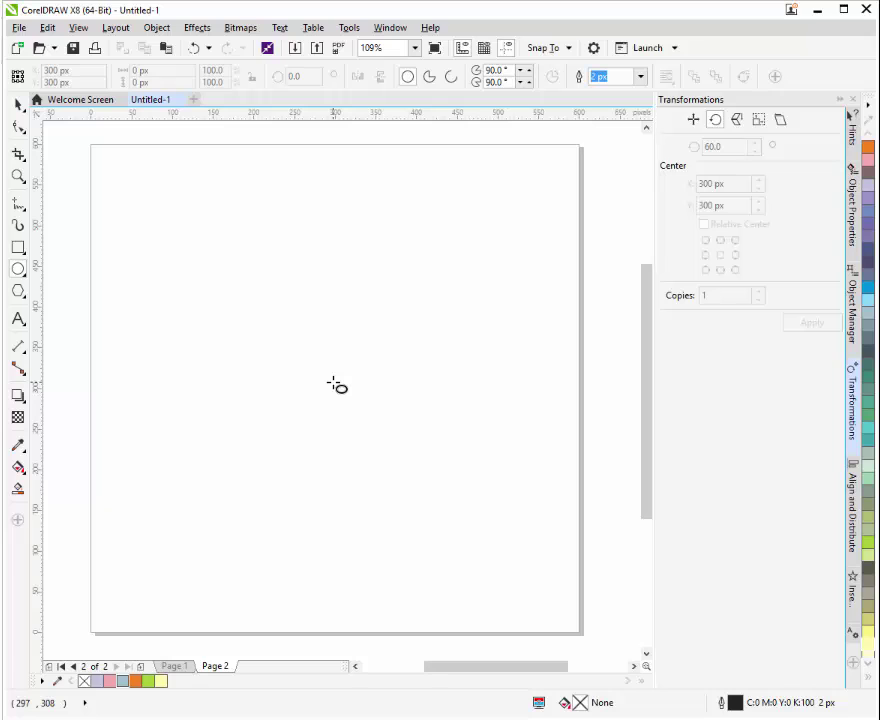
- Draw a 488 × 488 px circle in the centre of Page 2
left_click_drag(336, 386, 140, 184)
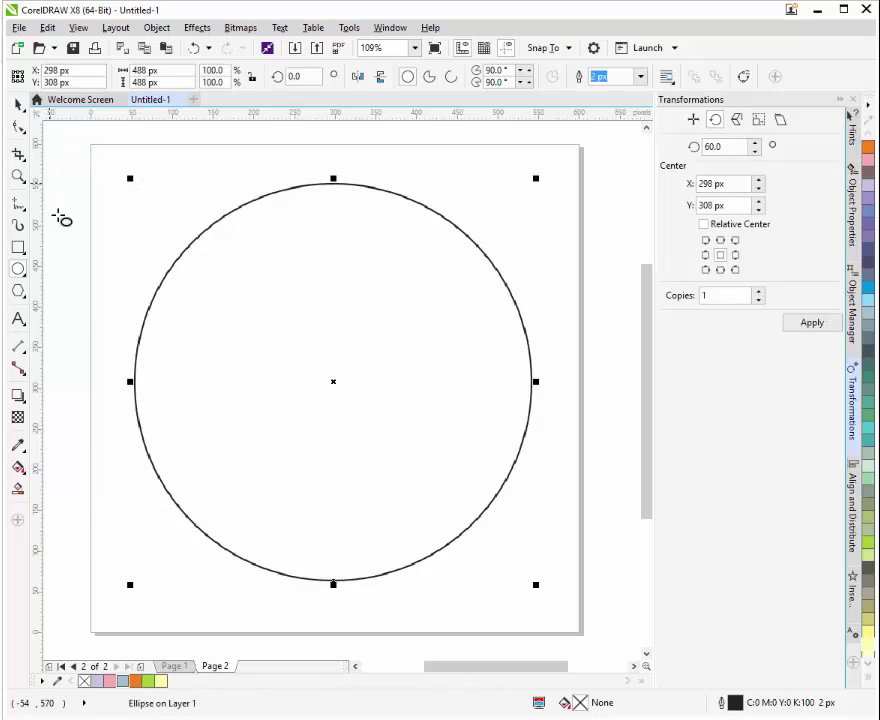
left_click(18, 102)
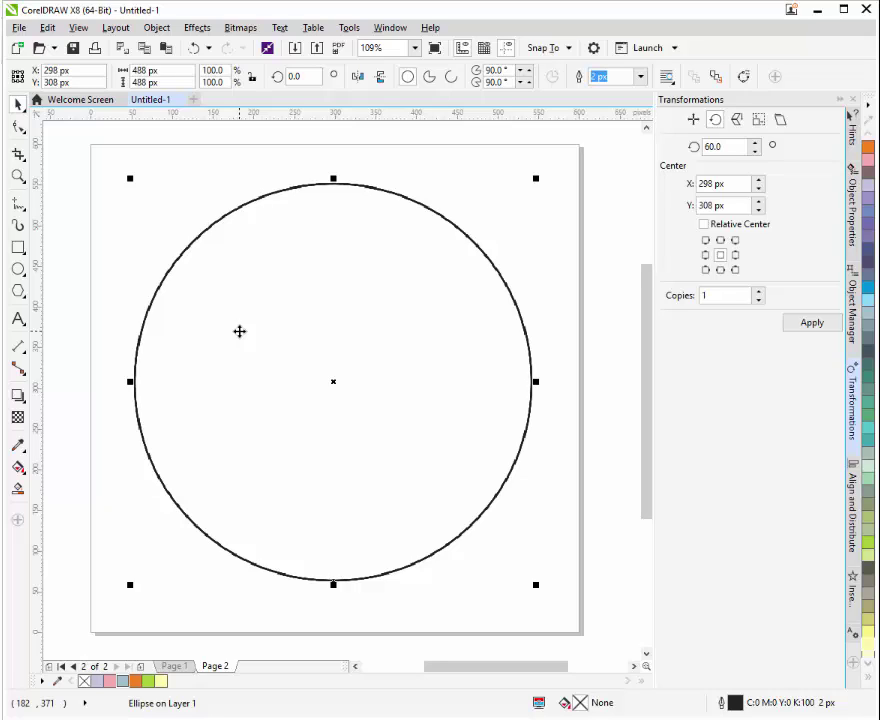
left_click(18, 203)
- Place a vertical guideline through the circle's centre
left_click_drag(38, 242, 334, 349)
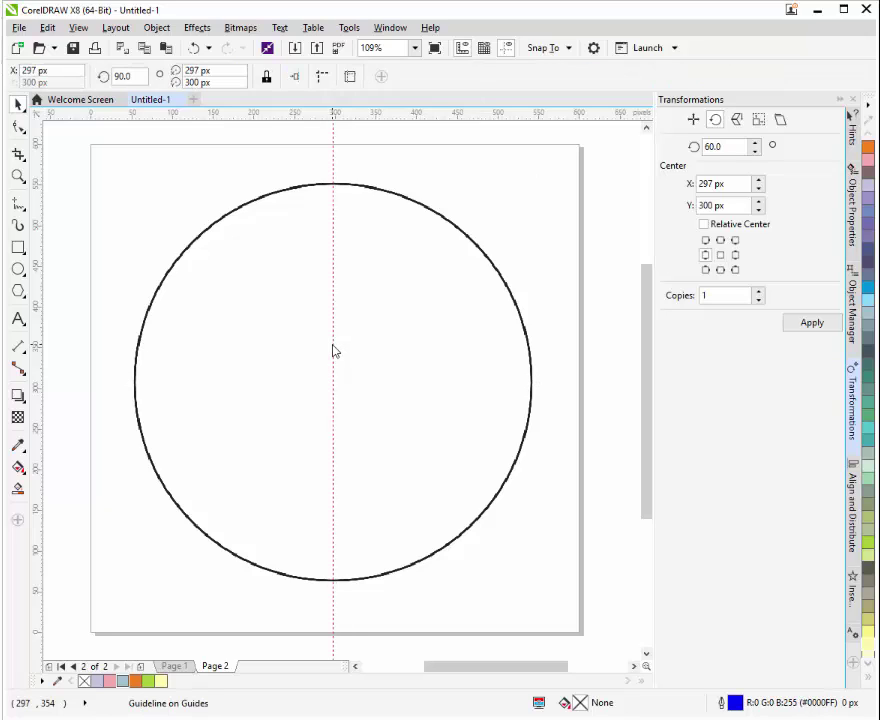
left_click(18, 126)
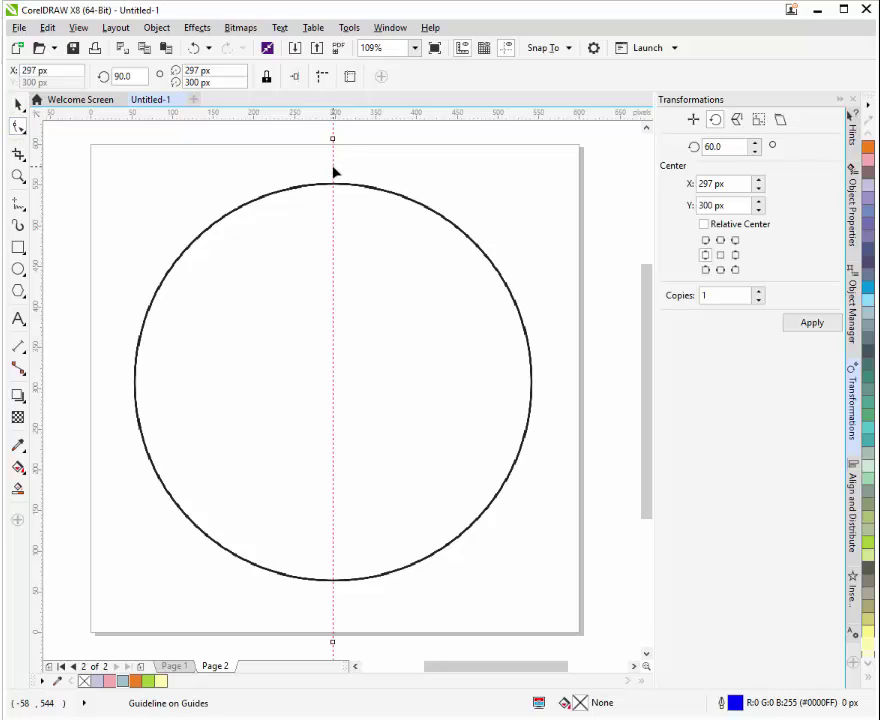
left_click(17, 208)
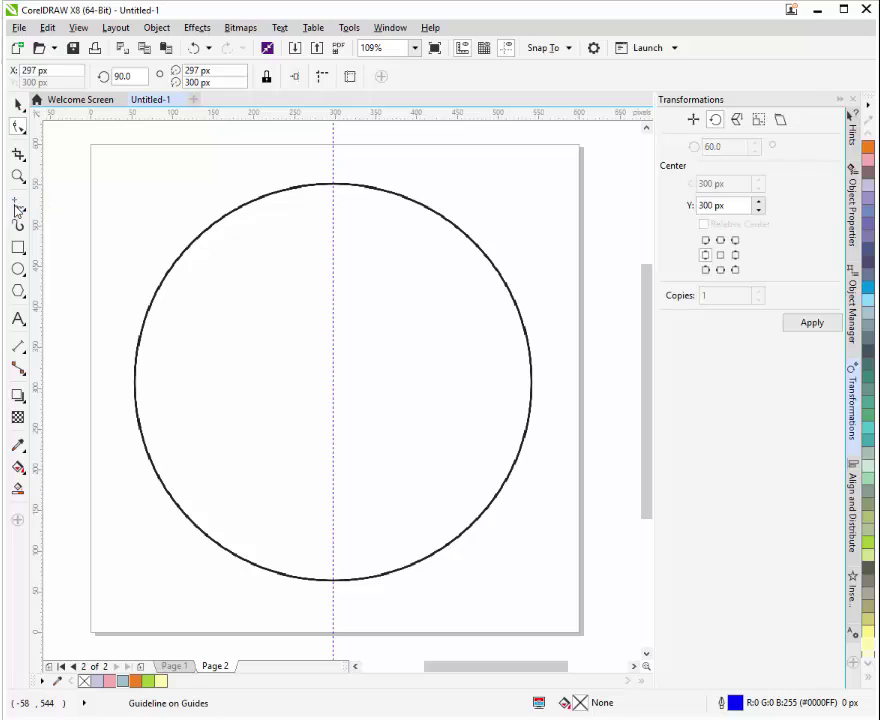
- Draw a straight 530 px vertical line through the circle from top to bottom
left_click(17, 208)
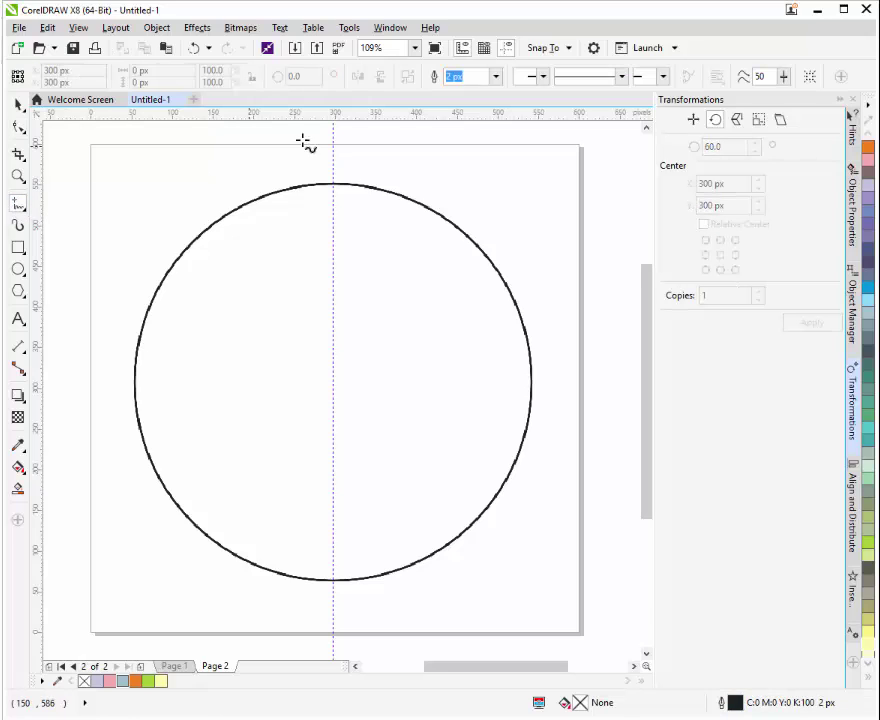
left_click(333, 183)
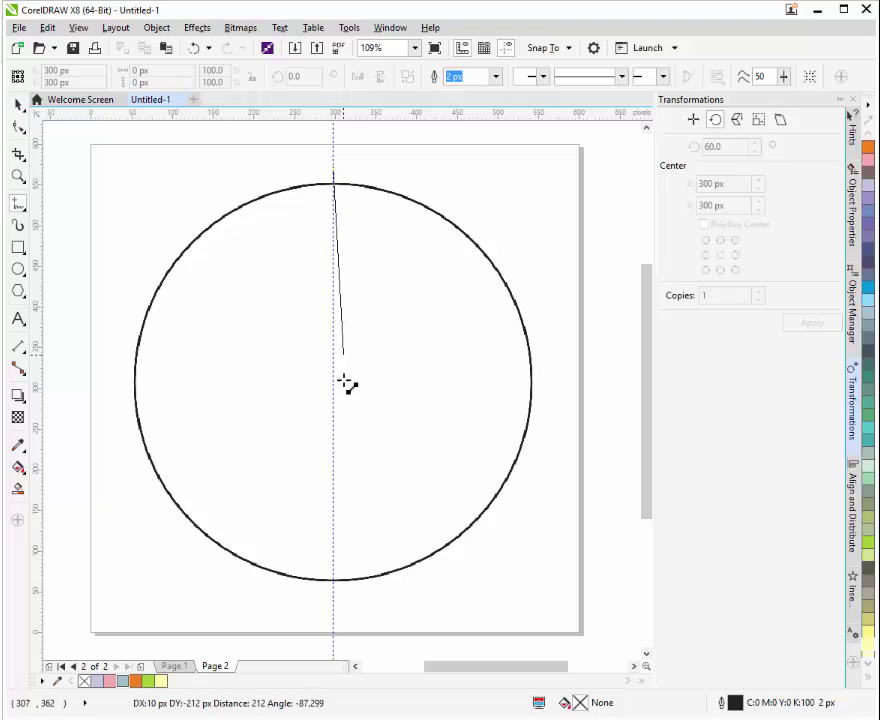
left_click(334, 600)
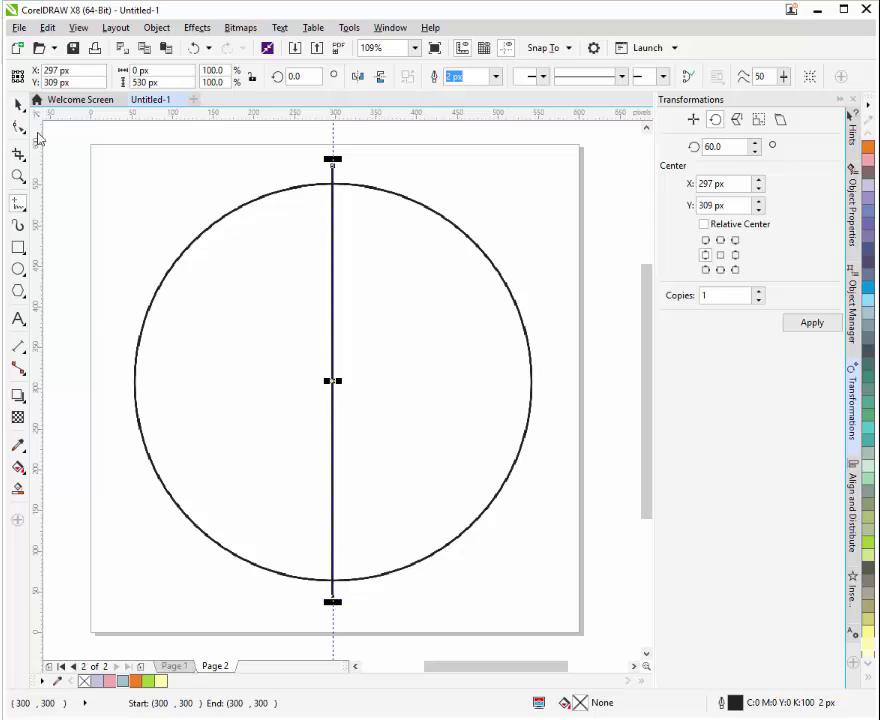
left_click(18, 105)
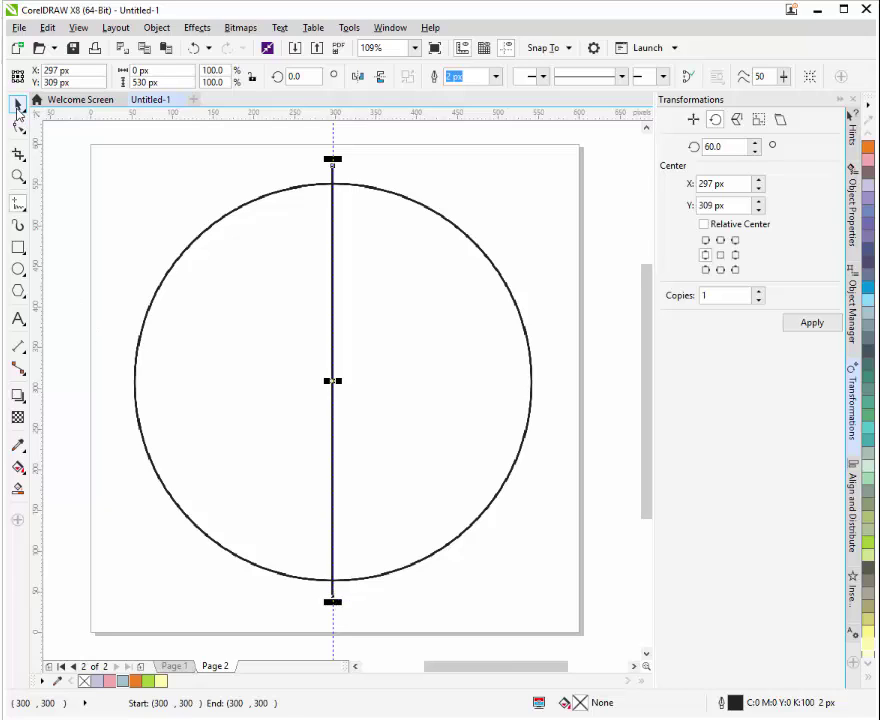
left_click(198, 241)
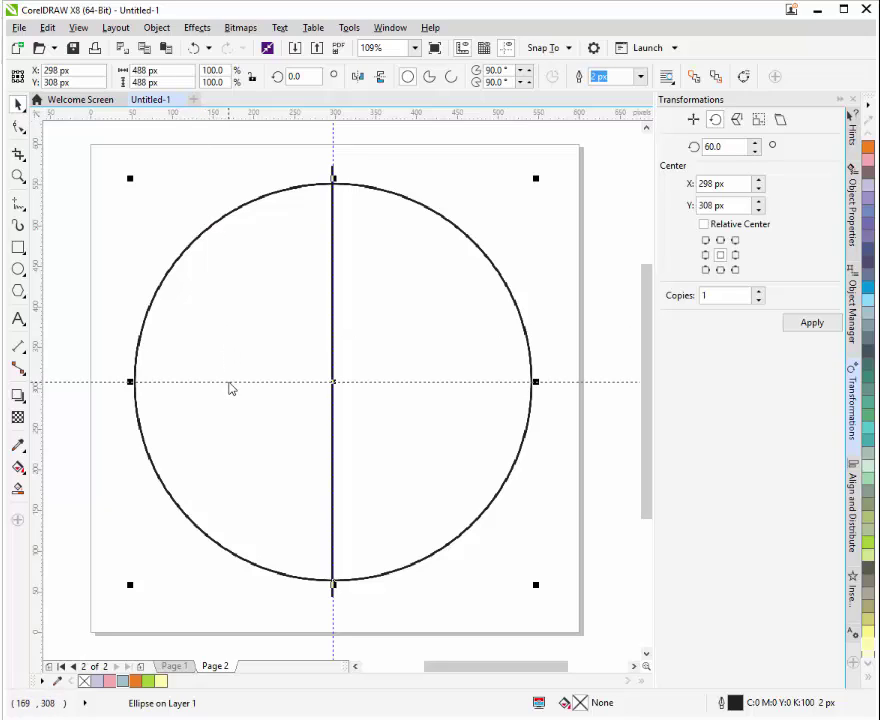
- Nudge the vertical line down one pixel so its centre sits at Y 308 px
left_click(229, 383)
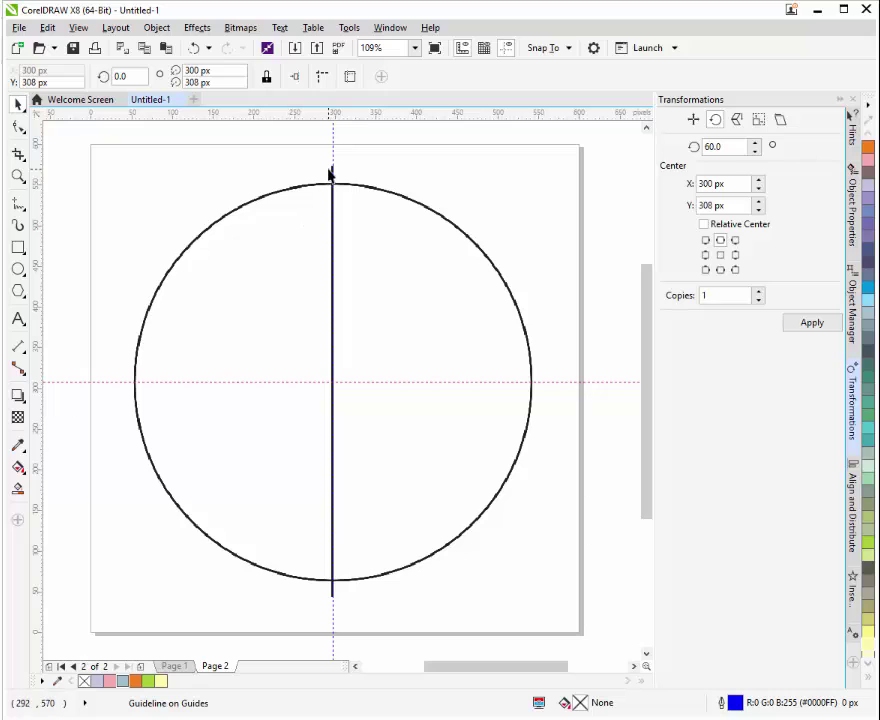
scroll(334, 369, "up", 3)
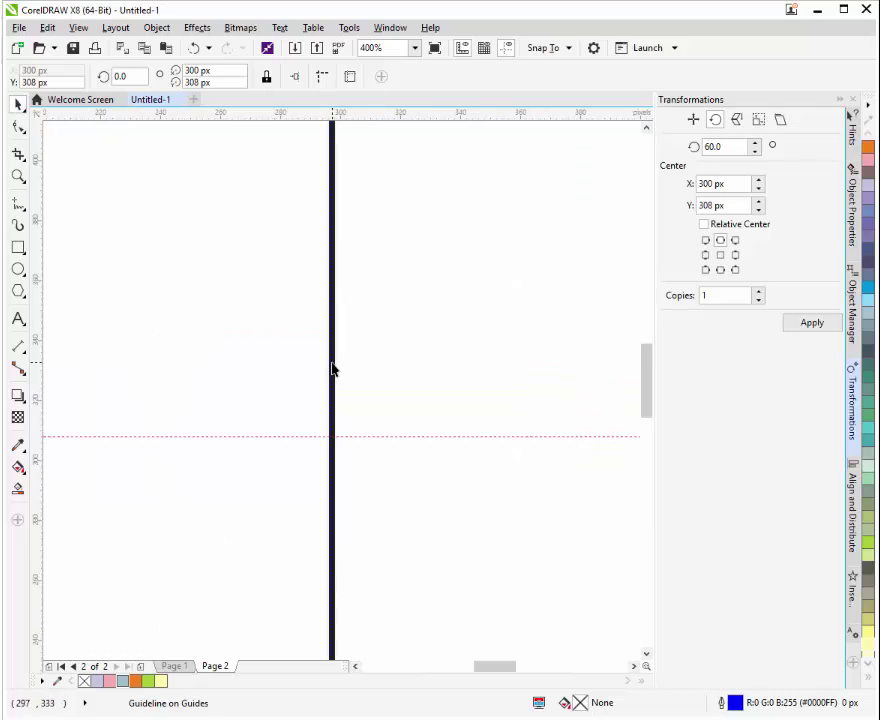
scroll(333, 369, "up", 2)
left_click(332, 365)
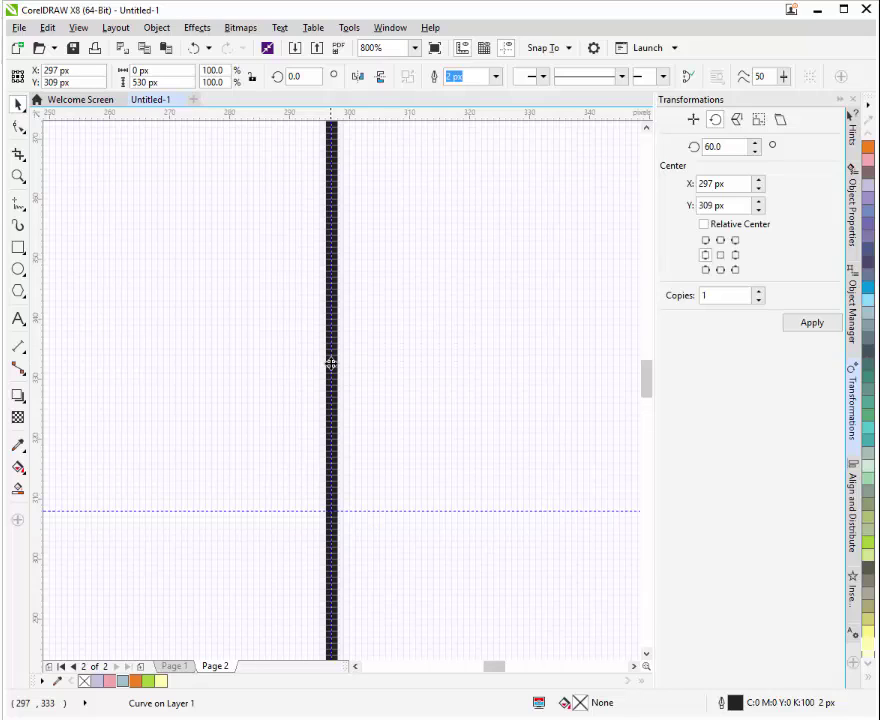
left_click_drag(333, 365, 334, 370)
scroll(328, 370, "down", 3)
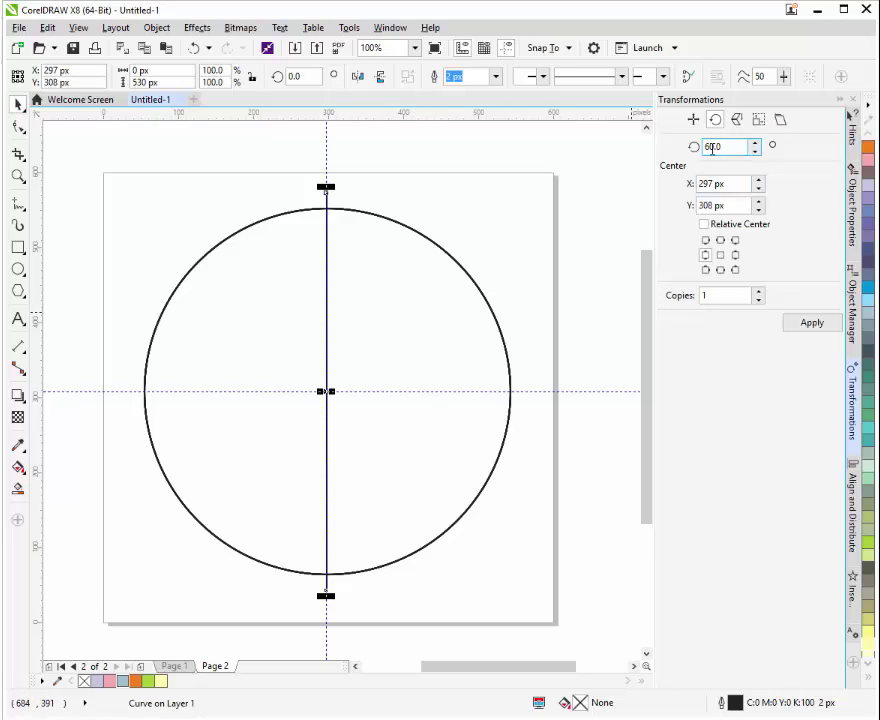
- Rotate the line 60° with 1 copy twice, giving divider lines at 60° and 120°
left_click(705, 295)
left_click(804, 326)
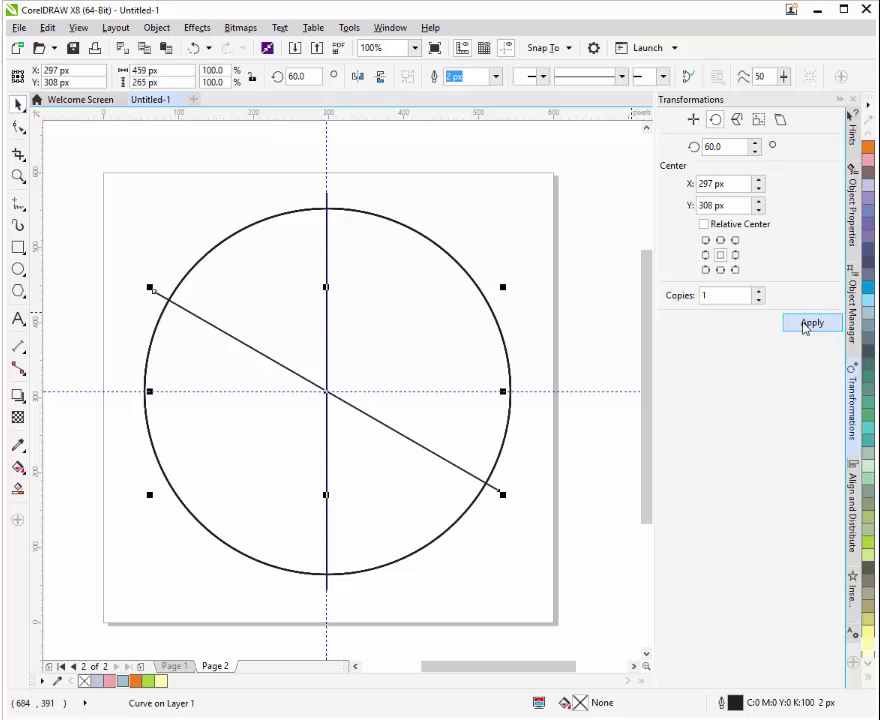
left_click(806, 326)
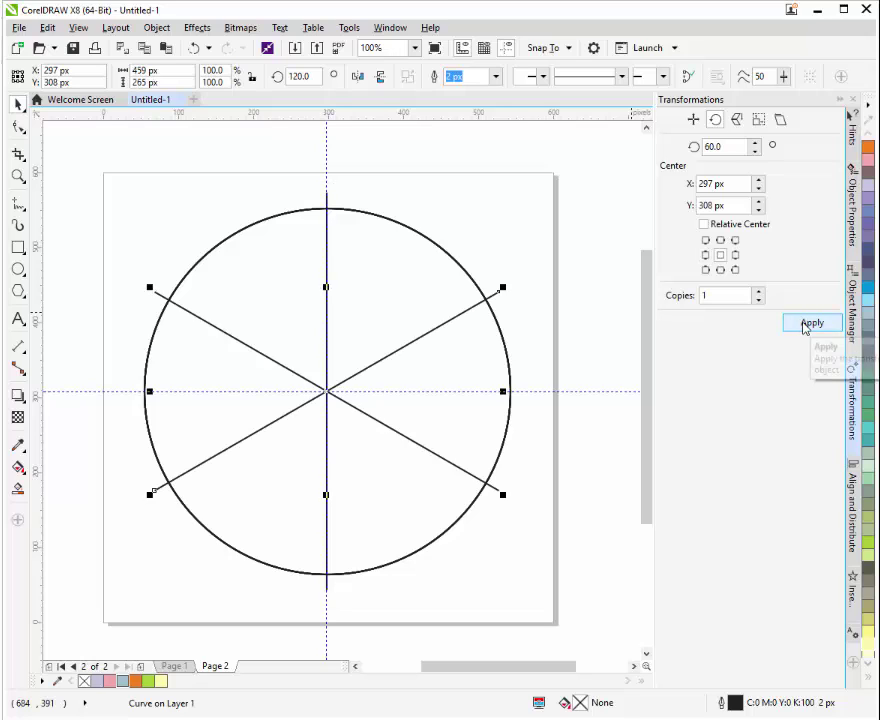
left_click(287, 214)
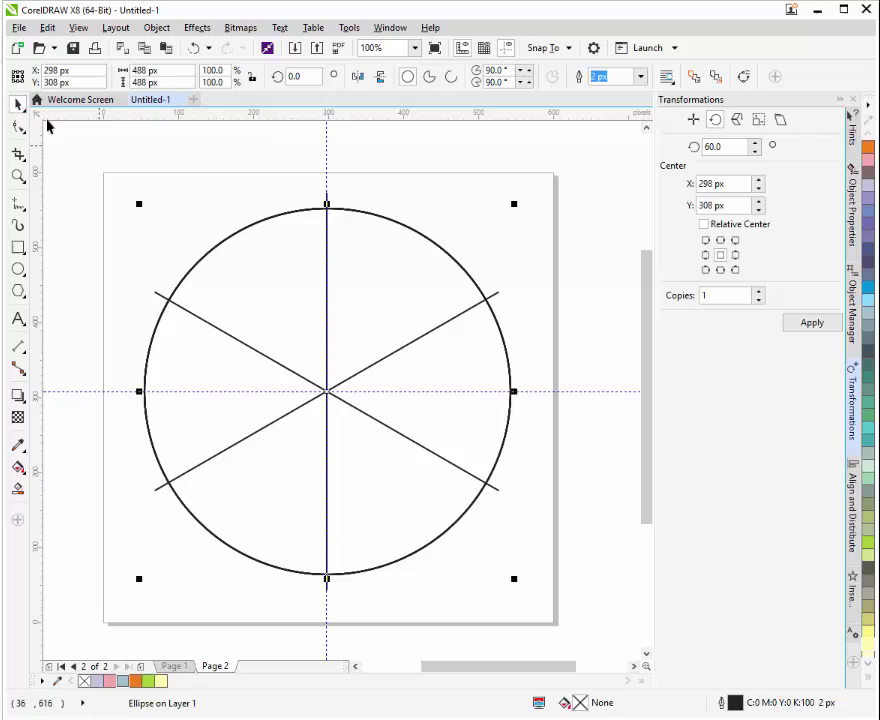
- Make a green pie wedge from 270° to 329.9° filling the lower-right slice
left_click(18, 126)
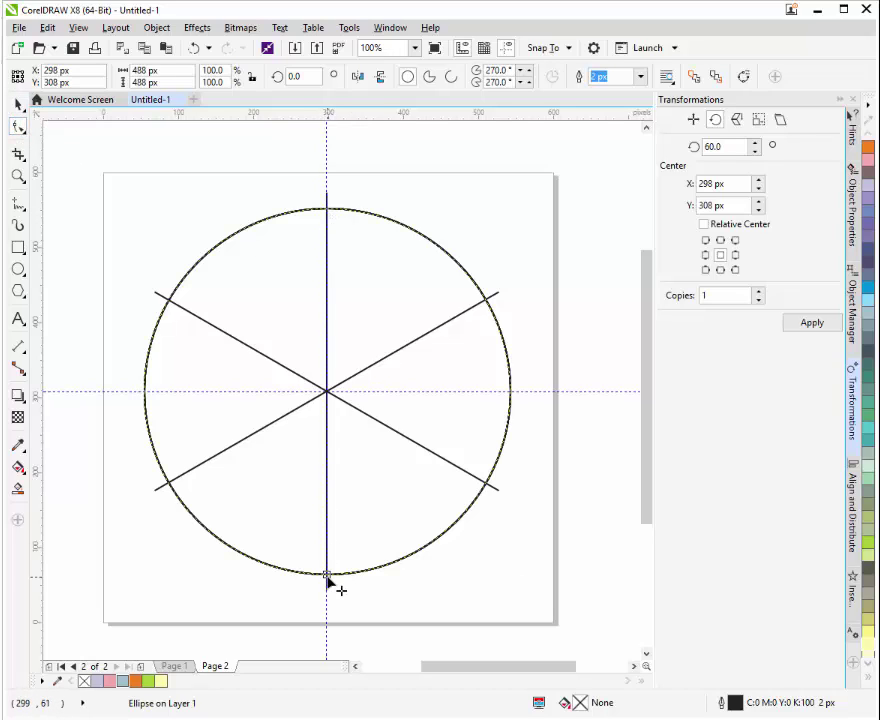
left_click_drag(327, 574, 209, 463)
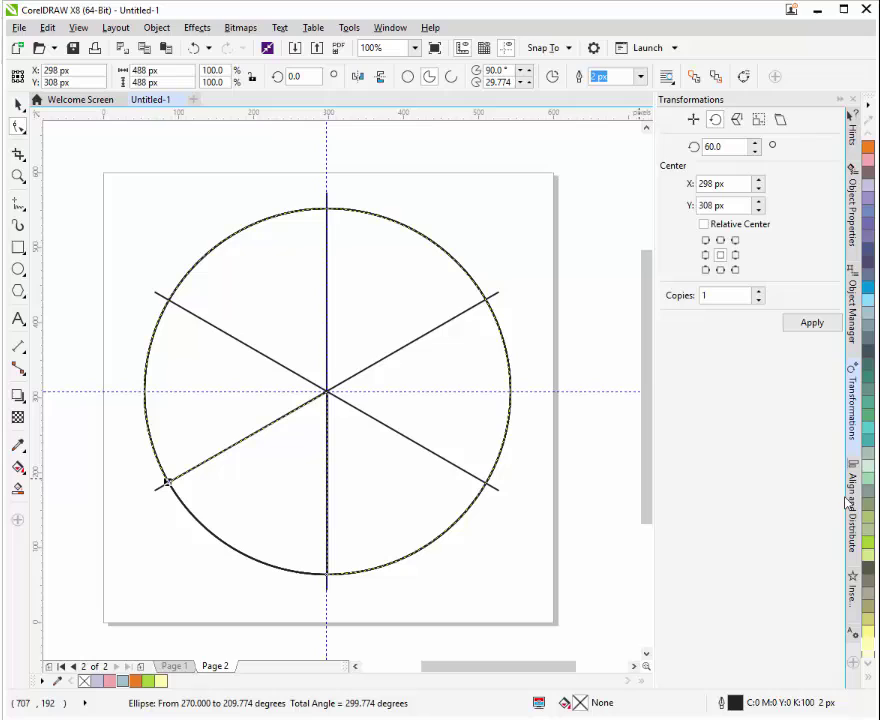
left_click(867, 519)
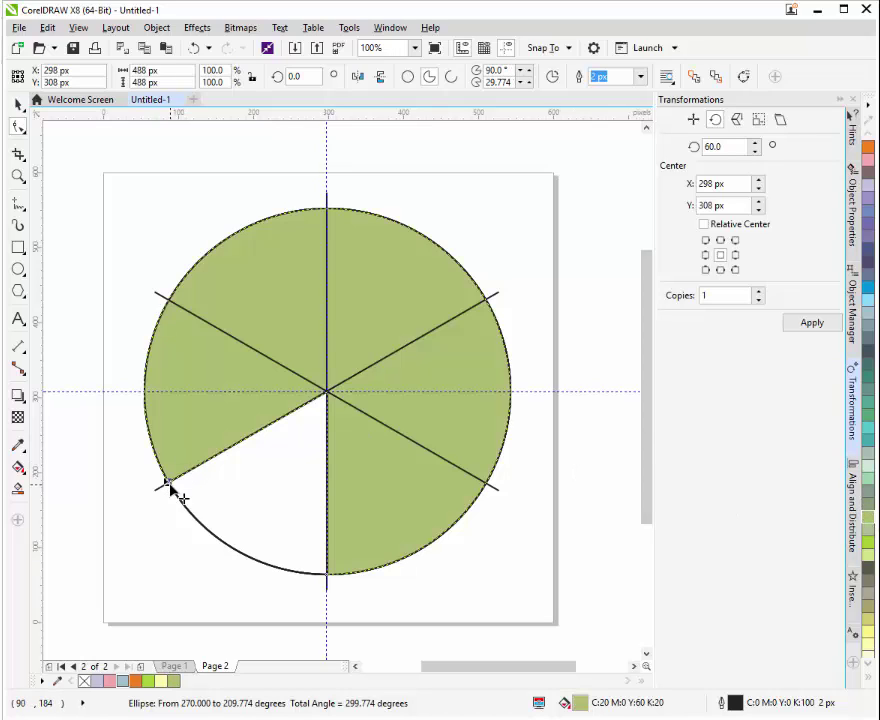
left_click_drag(168, 484, 450, 466)
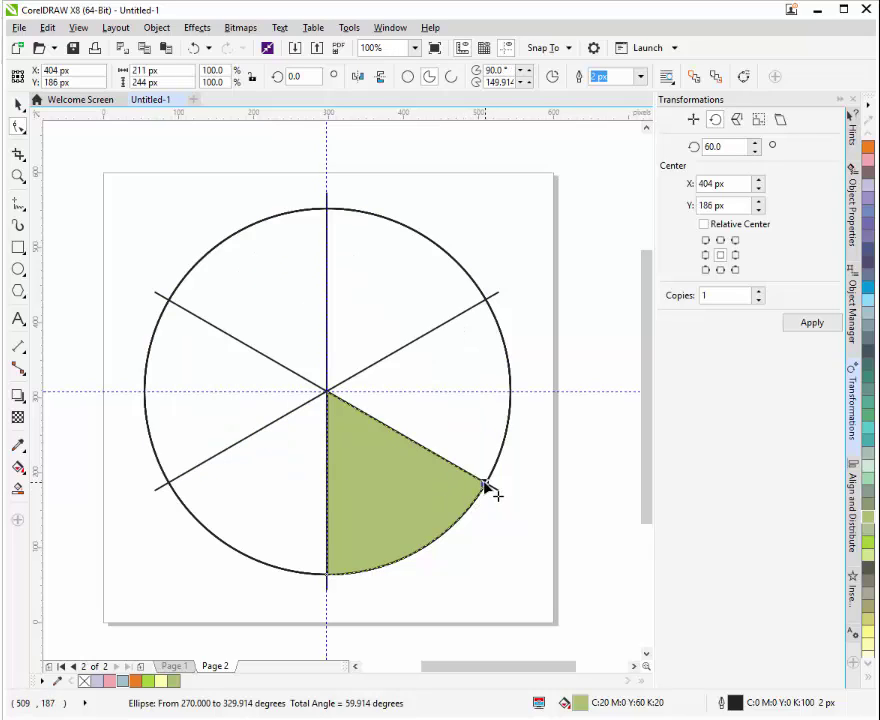
left_click_drag(474, 481, 497, 496)
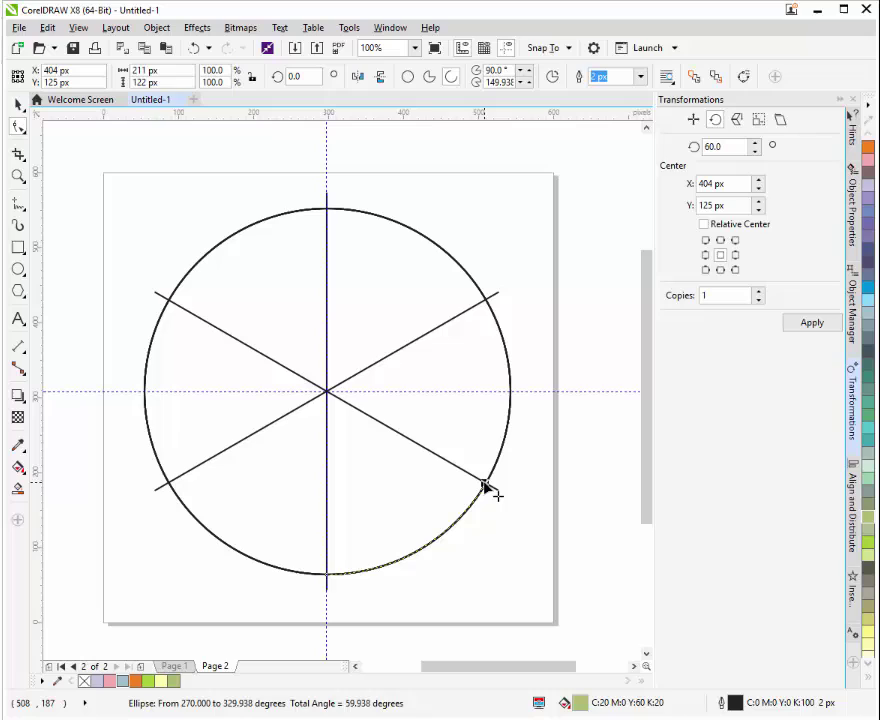
mouse_move(485, 480)
left_mouse_down()
mouse_move(473, 474)
mouse_move(476, 481)
left_mouse_up()
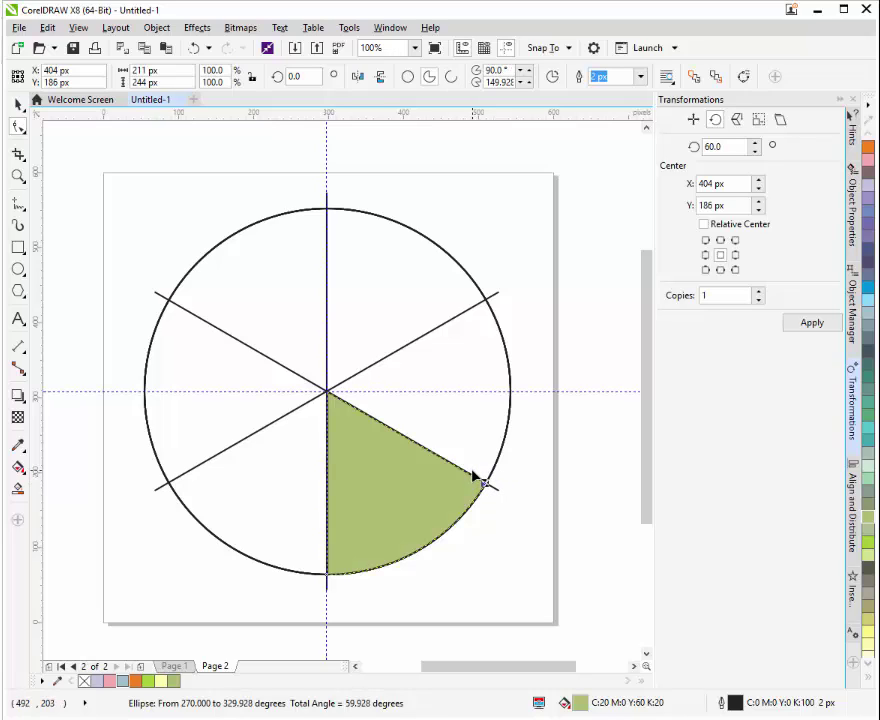
left_click(285, 467)
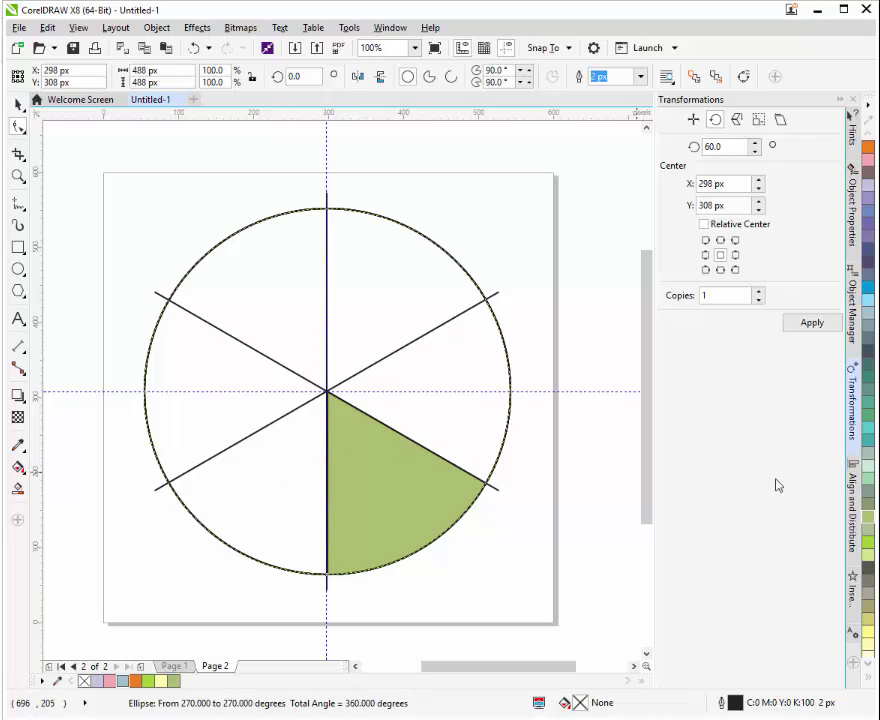
- Create lavender and orange pie wedges ending at the right and upper-right dividers
left_click(870, 204)
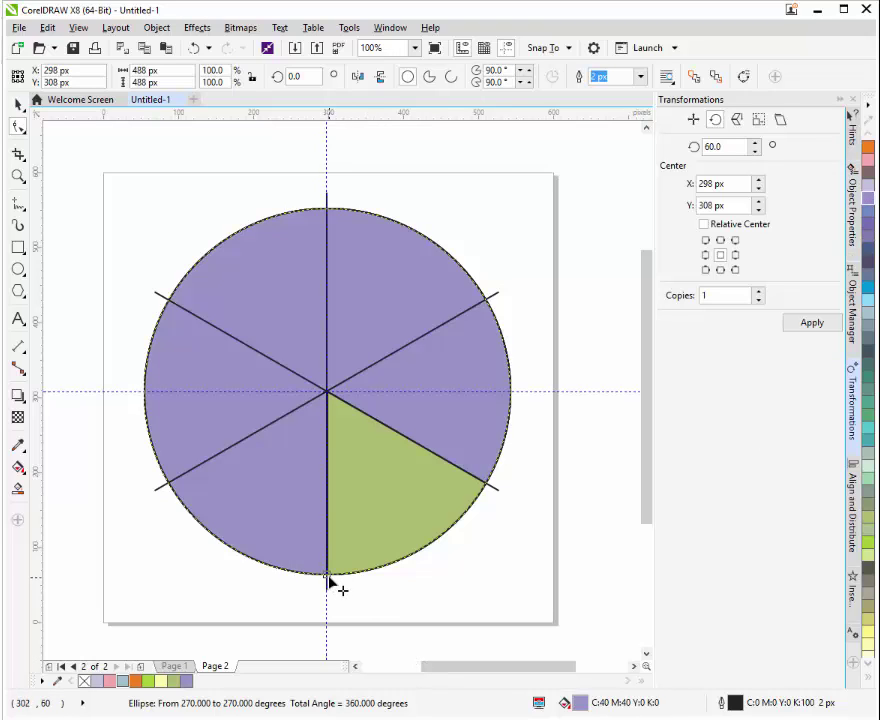
left_click_drag(330, 583, 478, 308)
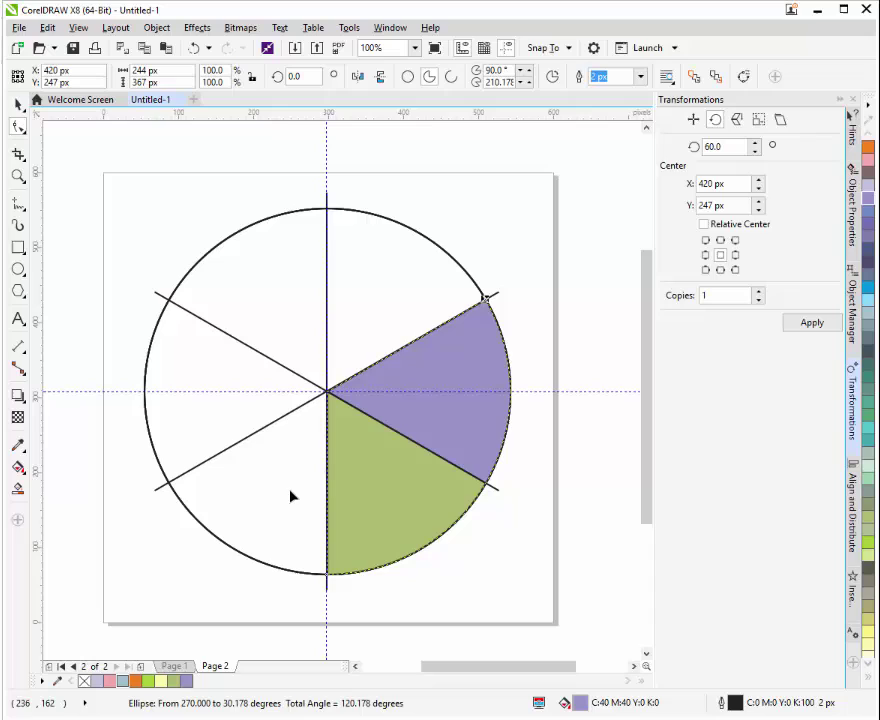
key("Tab")
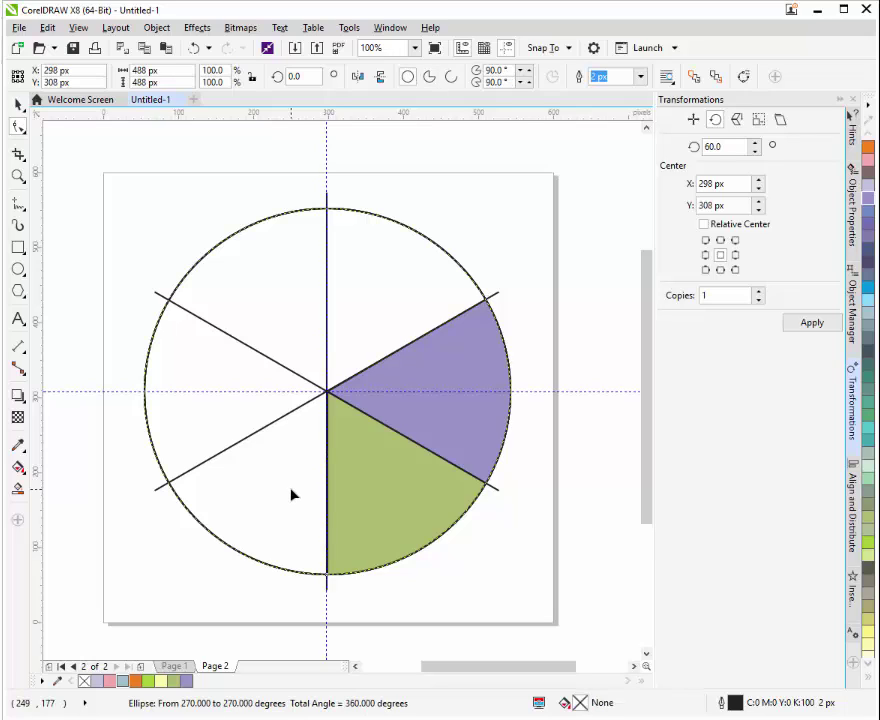
left_click(868, 148)
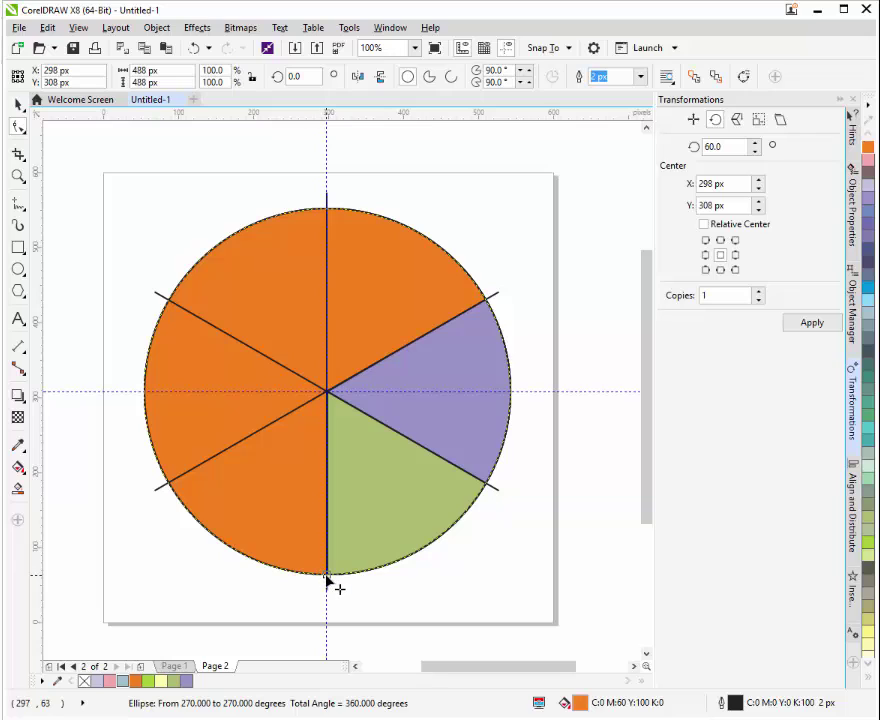
mouse_move(327, 580)
left_mouse_down()
mouse_move(265, 385)
mouse_move(330, 281)
left_mouse_up()
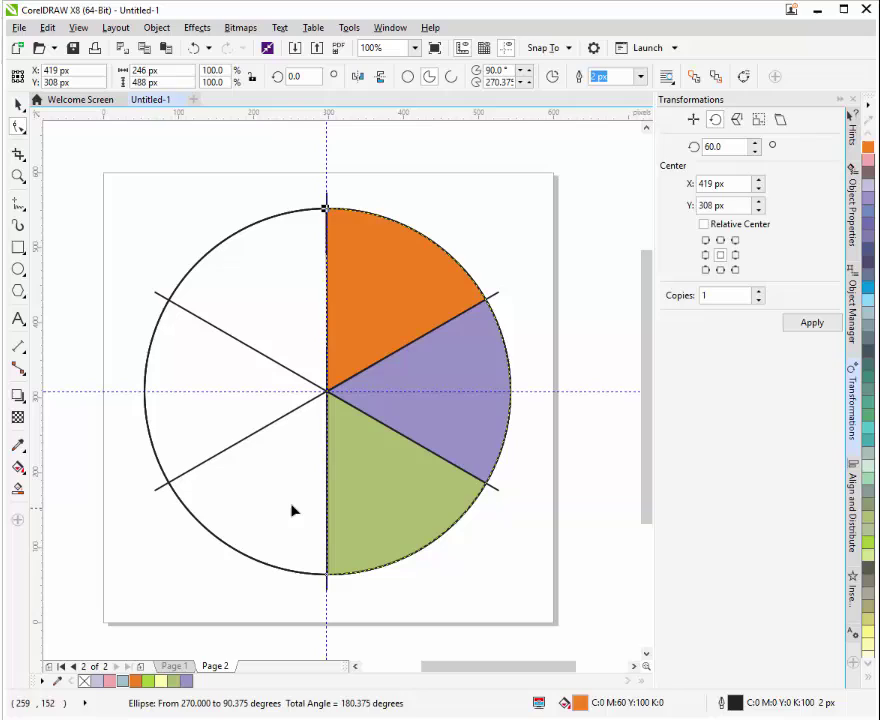
left_click(320, 521)
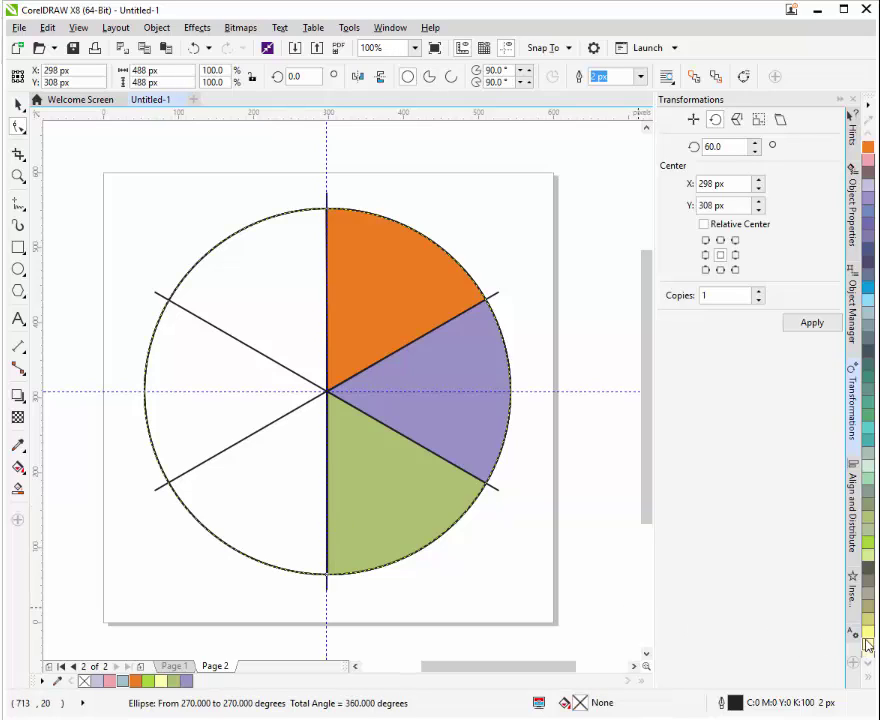
- Create a pink pie wedge ending at the upper-left divider
left_click(869, 667)
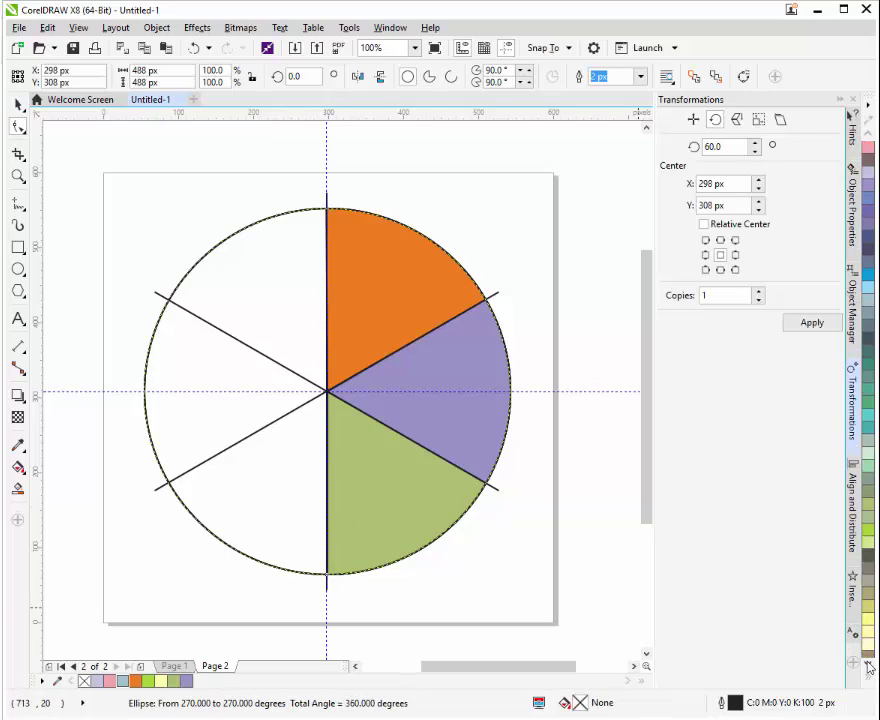
left_click(869, 667)
left_click(869, 667)
left_click(869, 667)
left_click(869, 667)
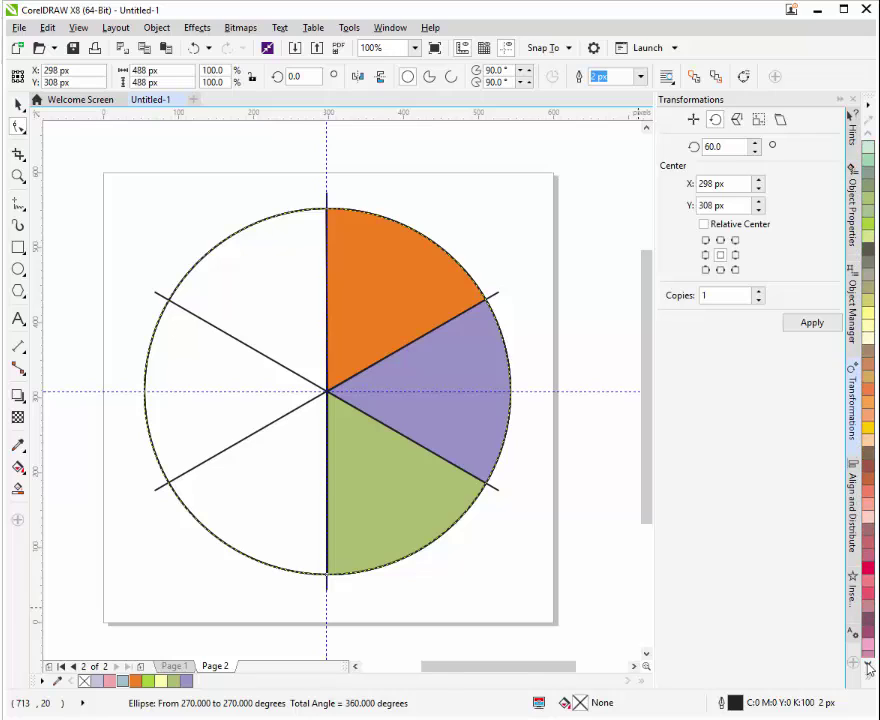
left_click(869, 597)
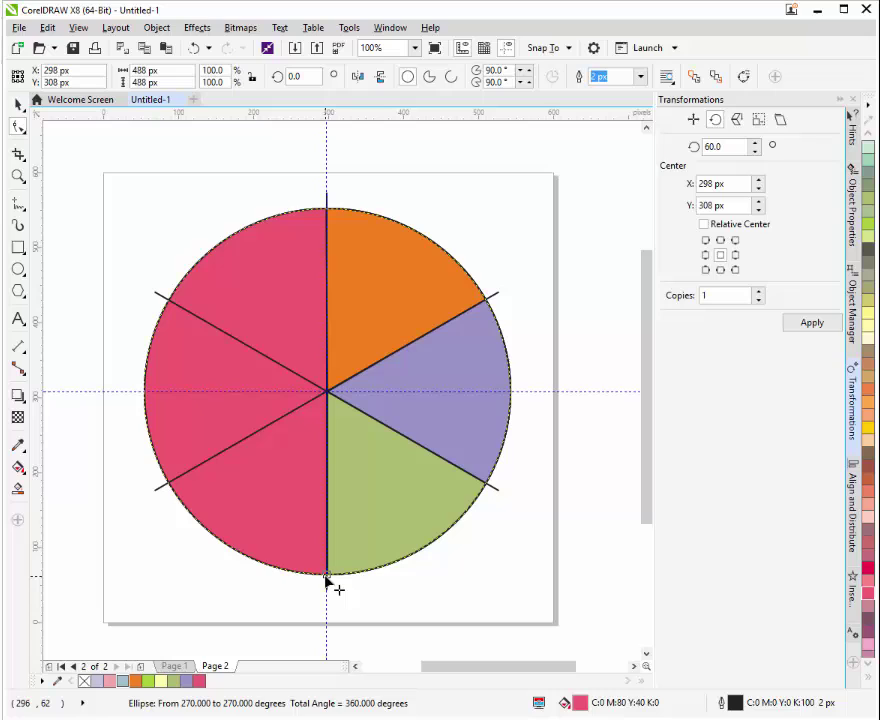
left_click_drag(327, 580, 251, 350)
left_click(293, 477)
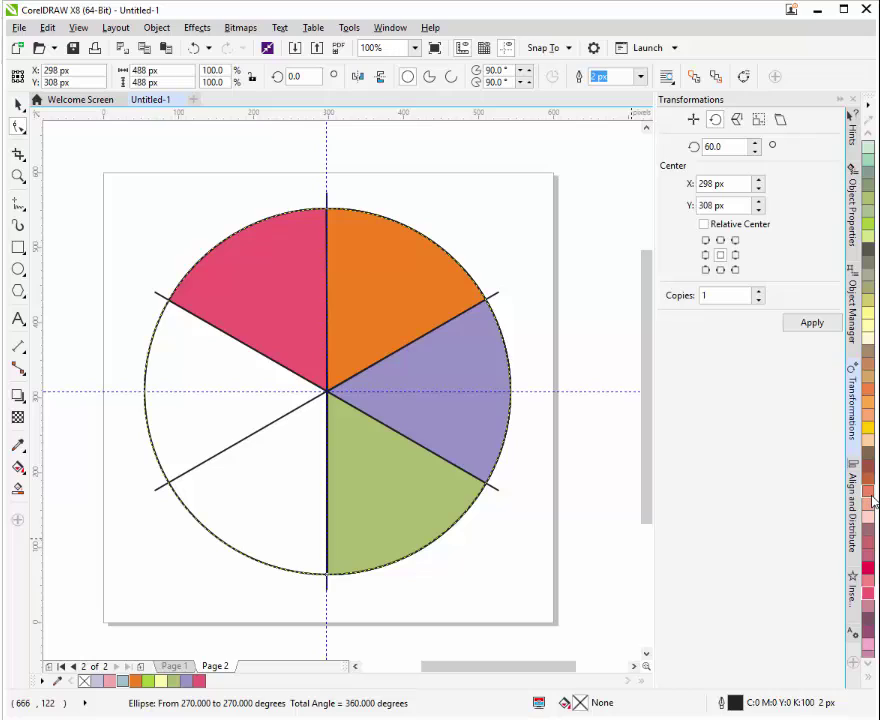
- Create an olive yellow wedge toward the left slice and fill the remaining circle grey
left_click(870, 502)
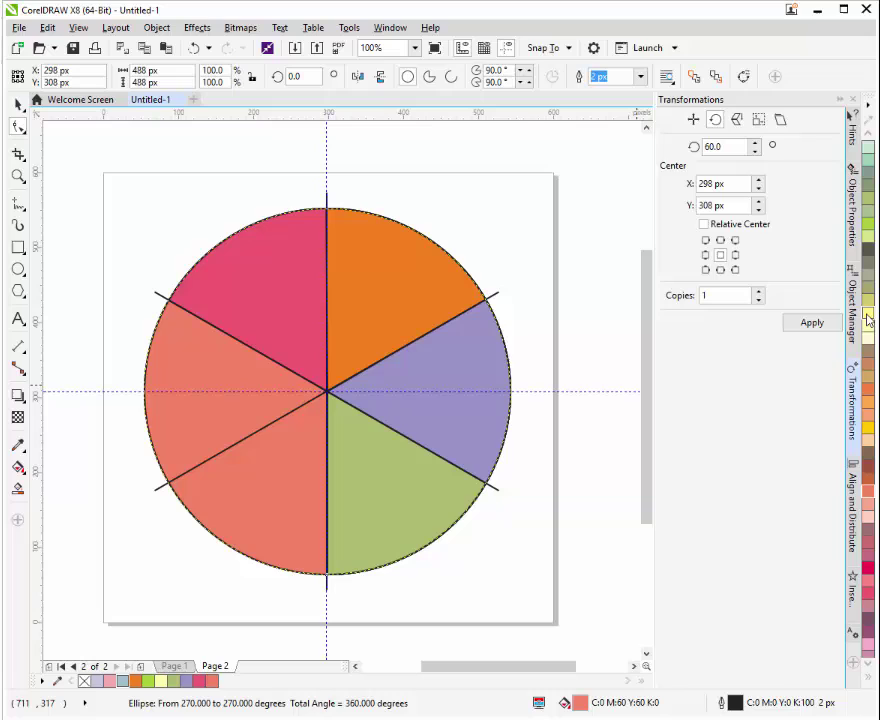
left_click(870, 312)
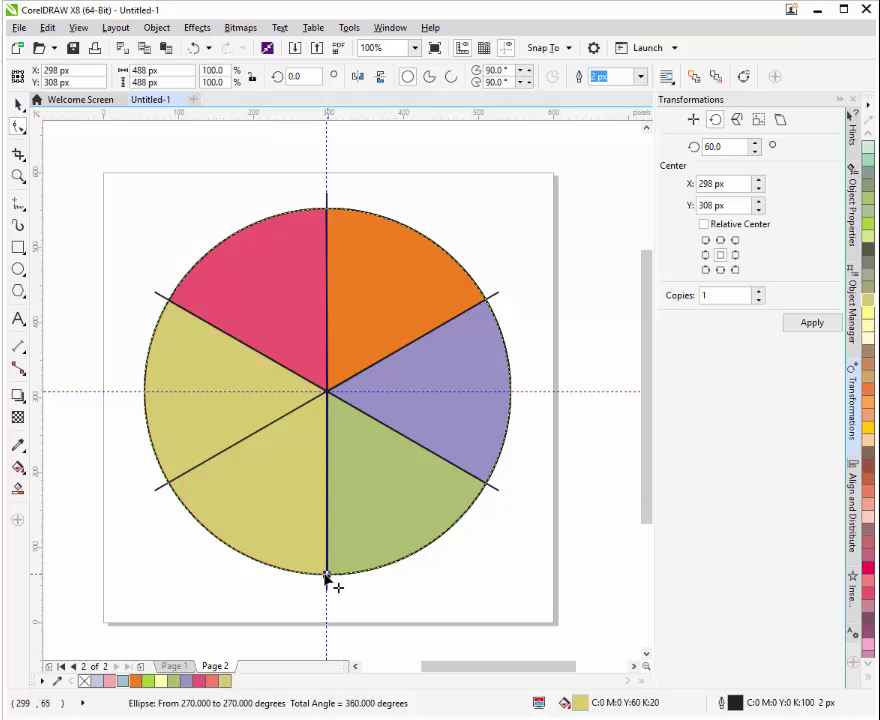
left_click_drag(330, 578, 220, 465)
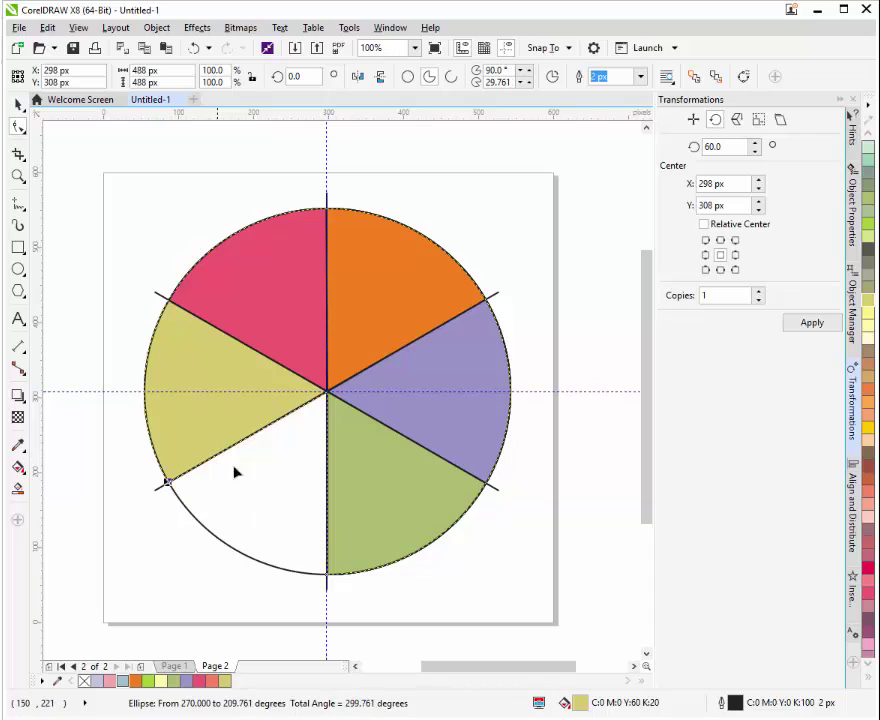
key("ctrl+z")
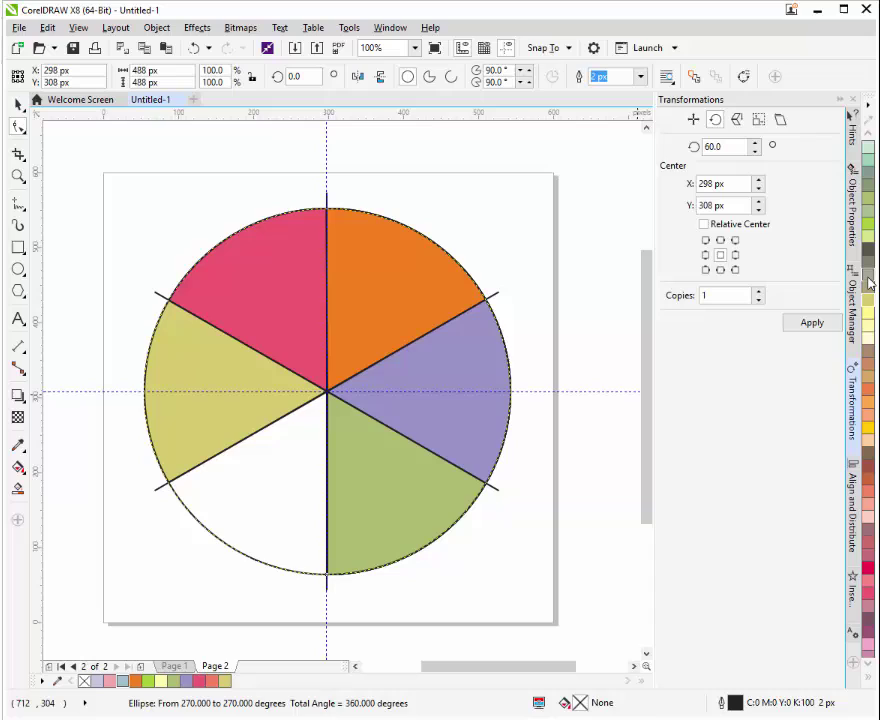
left_click(860, 300)
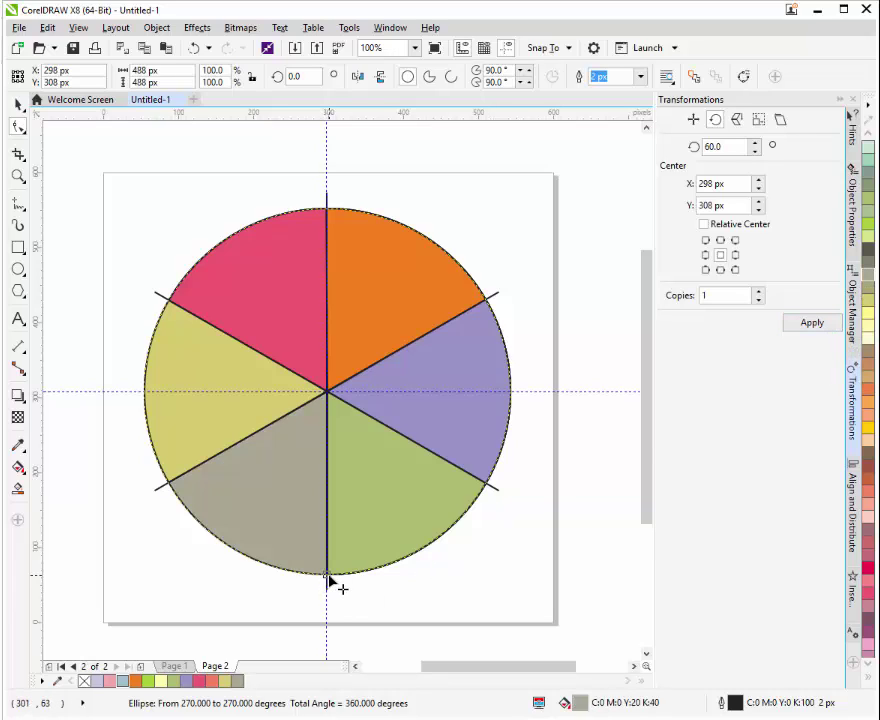
- Trim the grey, yellow and pink pies to their lower-left, left and upper-left slices
left_click_drag(329, 577, 242, 531)
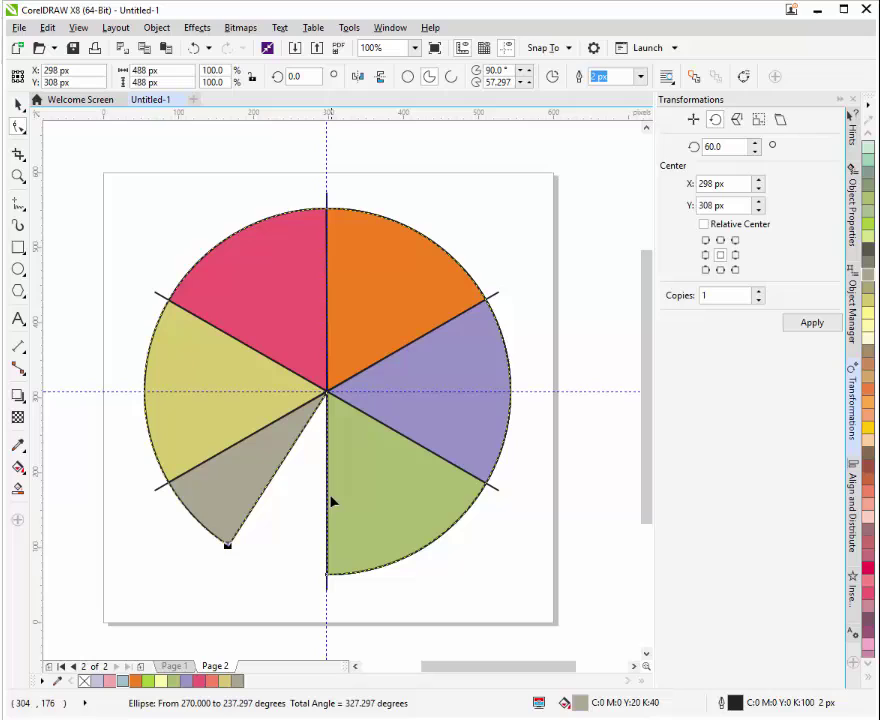
left_click_drag(327, 576, 285, 417)
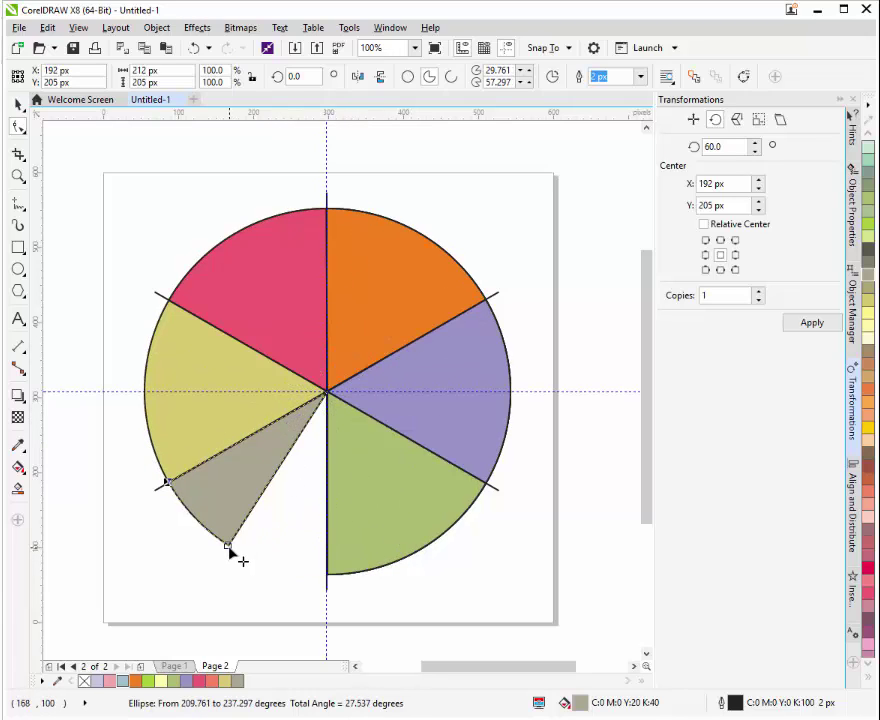
left_click_drag(232, 556, 328, 574)
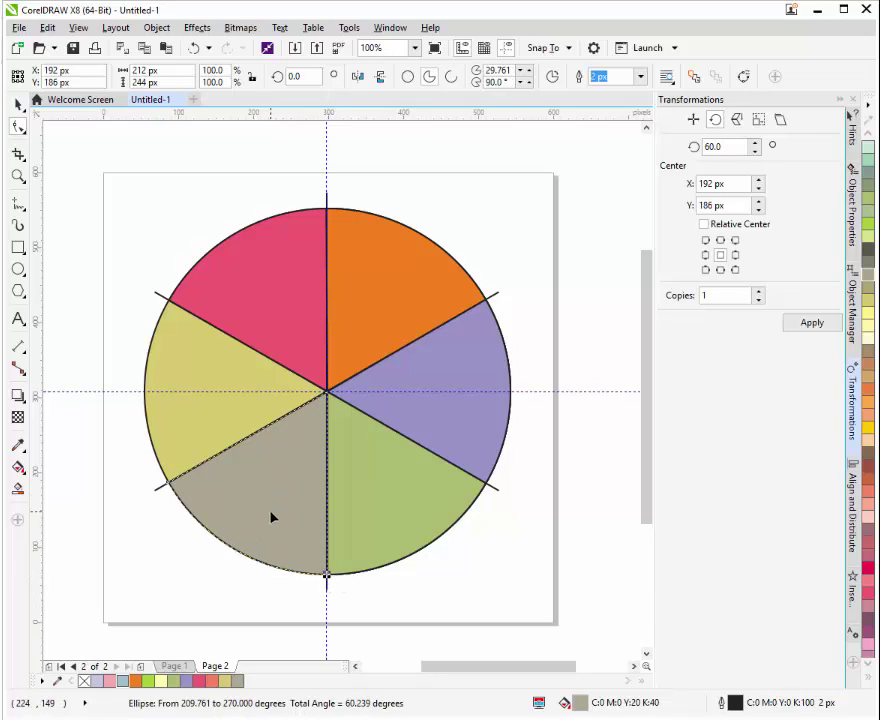
left_click(211, 445)
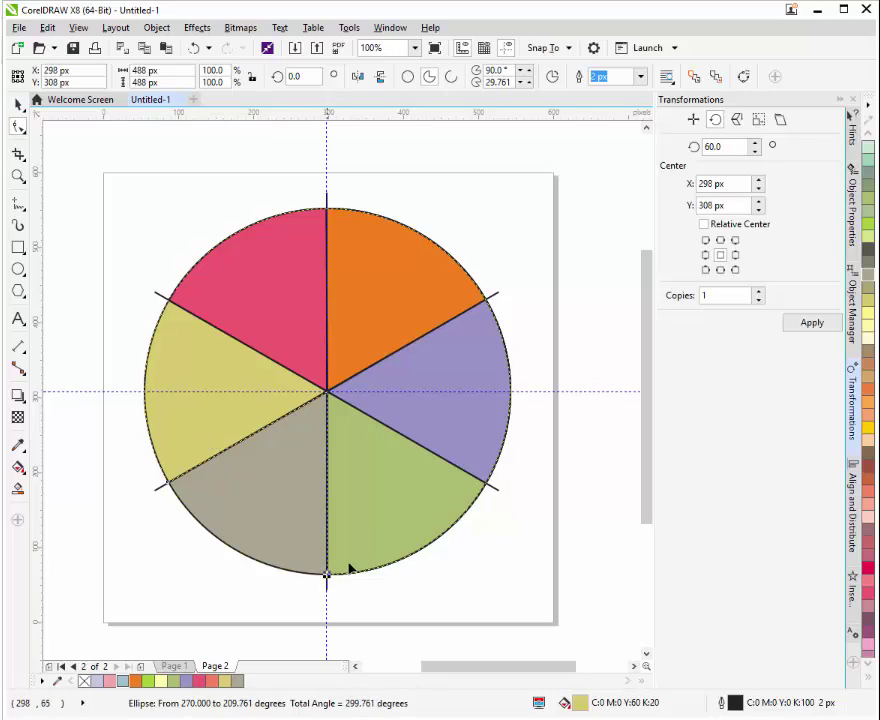
left_click_drag(327, 575, 285, 370)
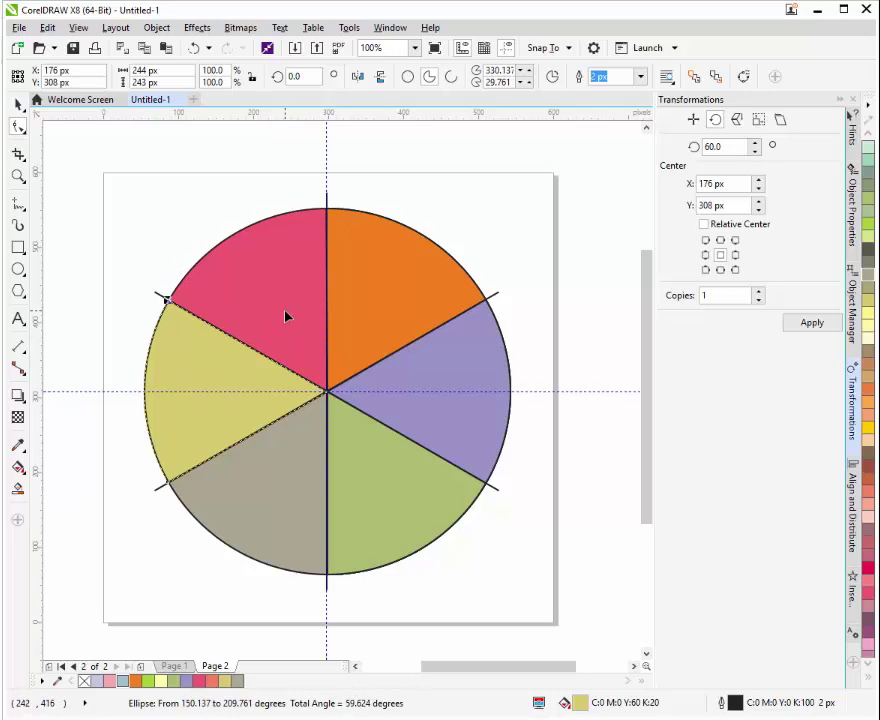
left_click(286, 316)
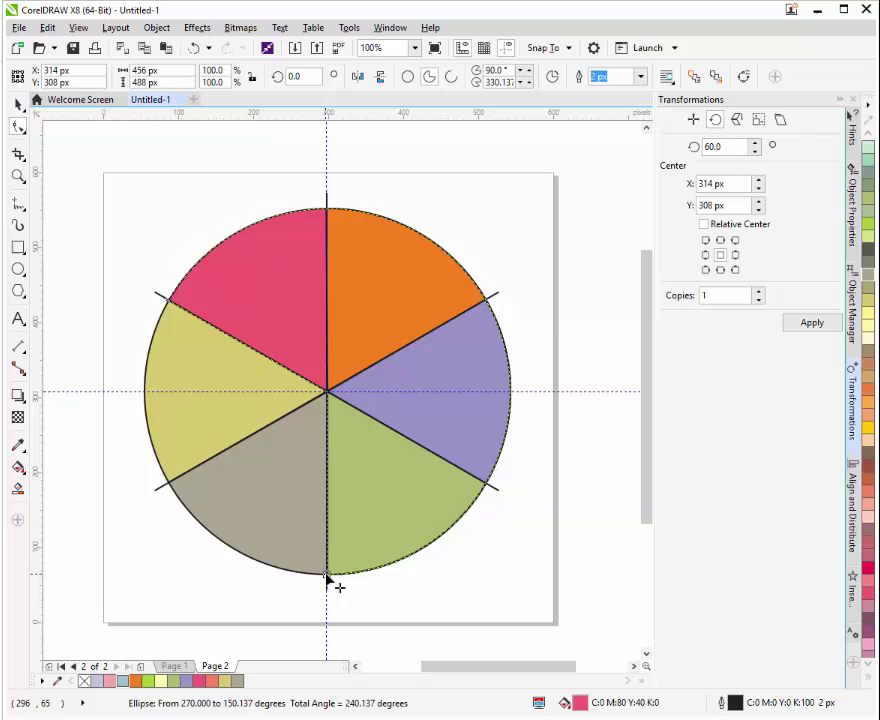
left_click_drag(327, 577, 326, 280)
- Narrow the orange wedge to end at 30° and the lavender wedge to start at 330°
left_click(373, 297)
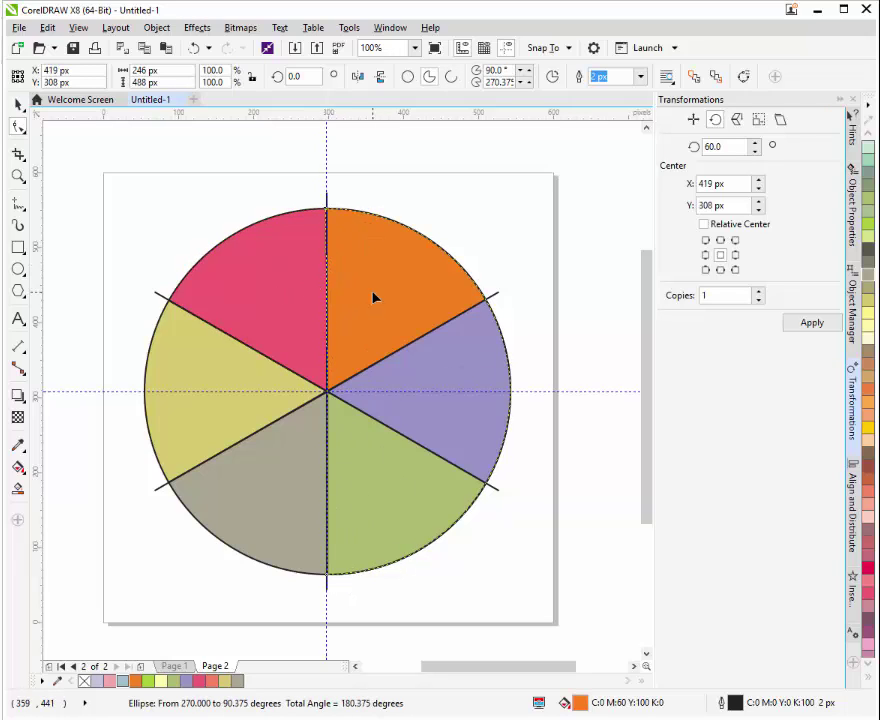
left_click_drag(327, 584, 469, 340)
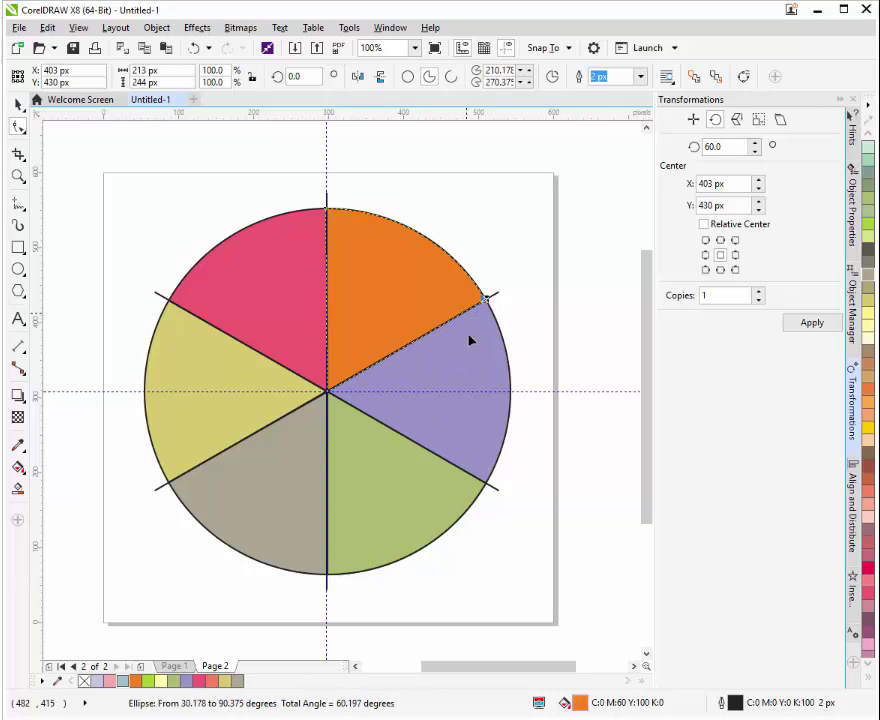
left_click(475, 367)
left_click_drag(327, 578, 474, 486)
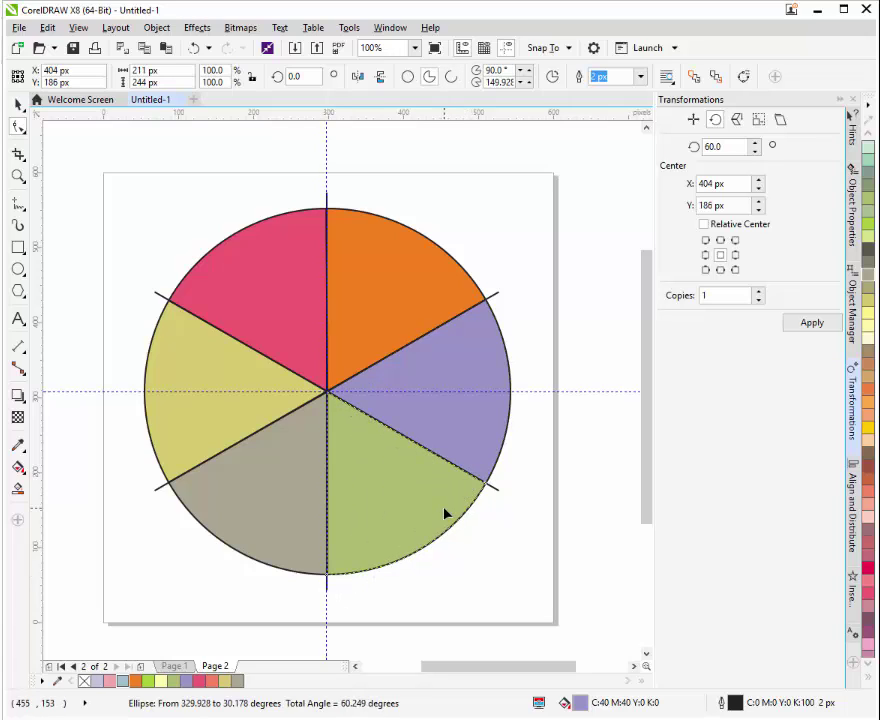
left_click(393, 553)
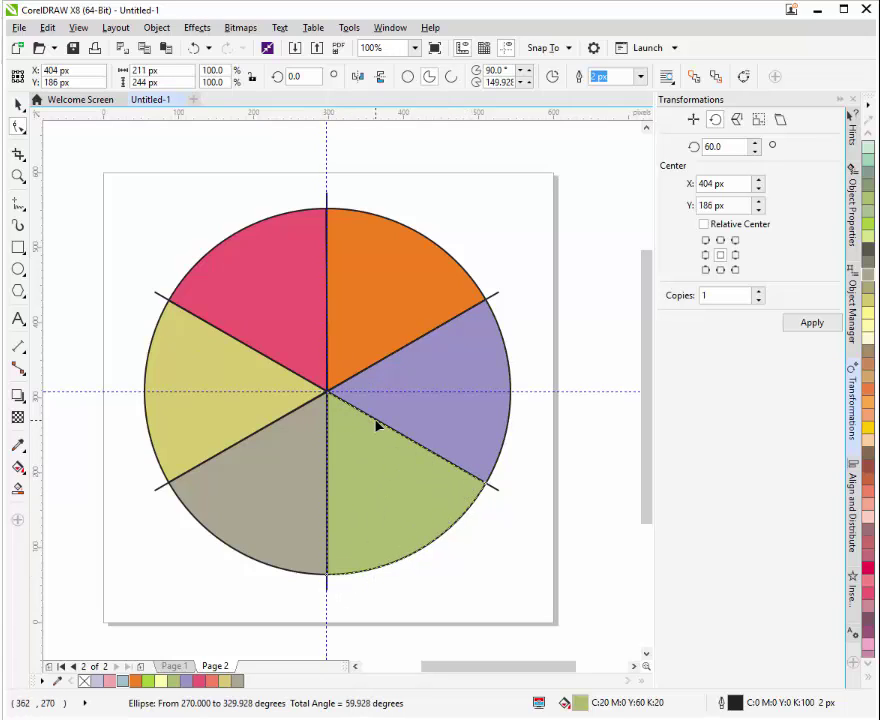
- Compare with Page 1's exploded pie, then nudge the red slice up and left
left_click(180, 666)
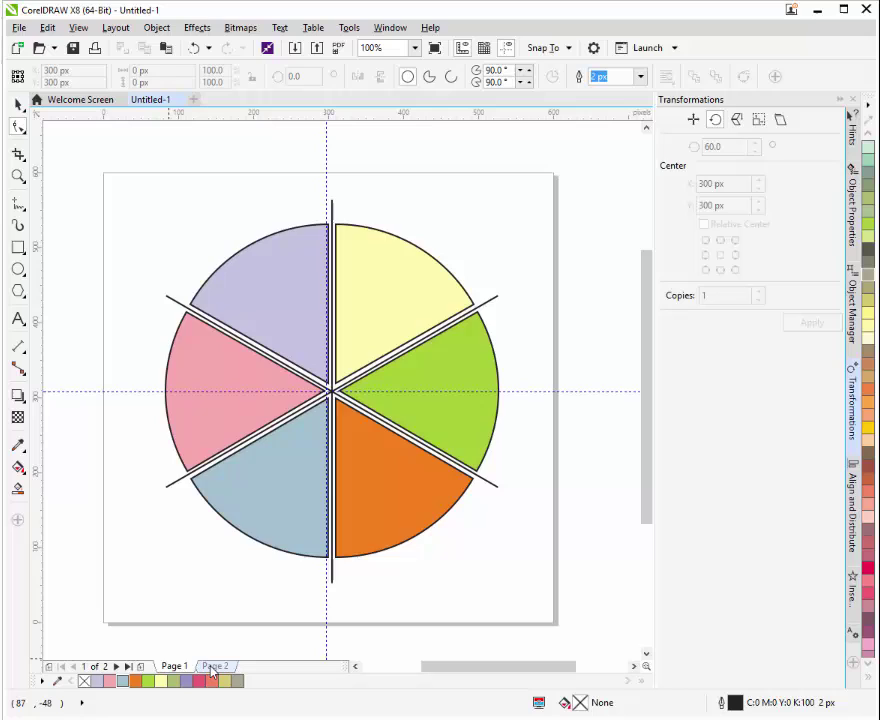
left_click(214, 666)
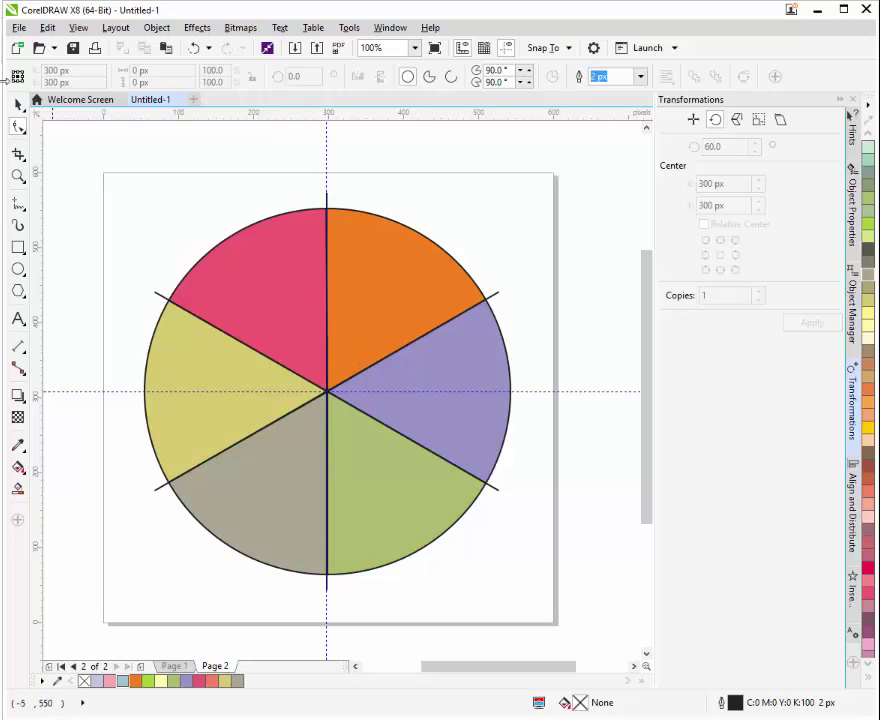
left_click(18, 105)
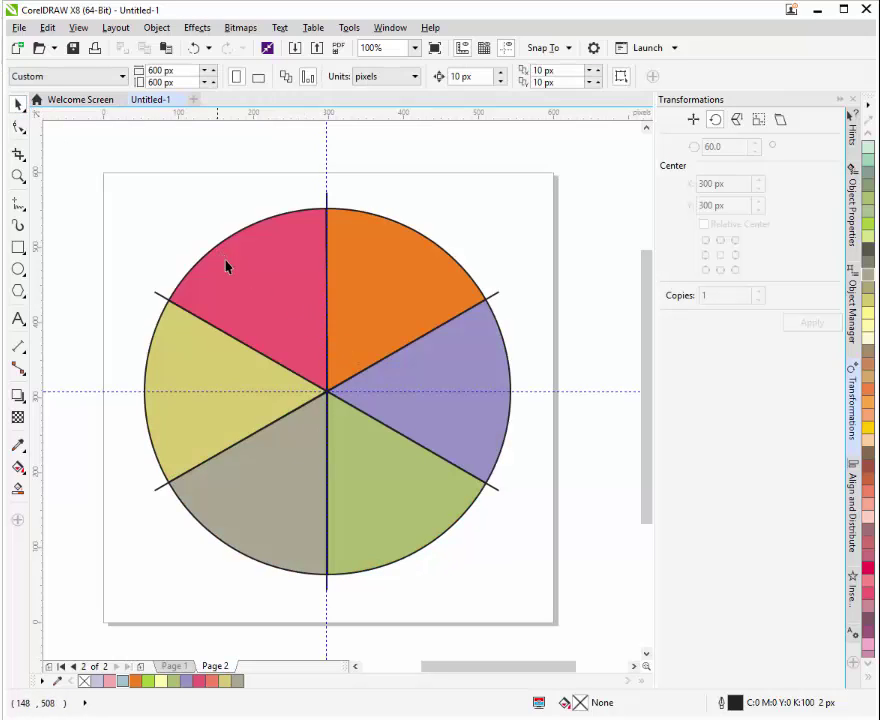
left_click(293, 311)
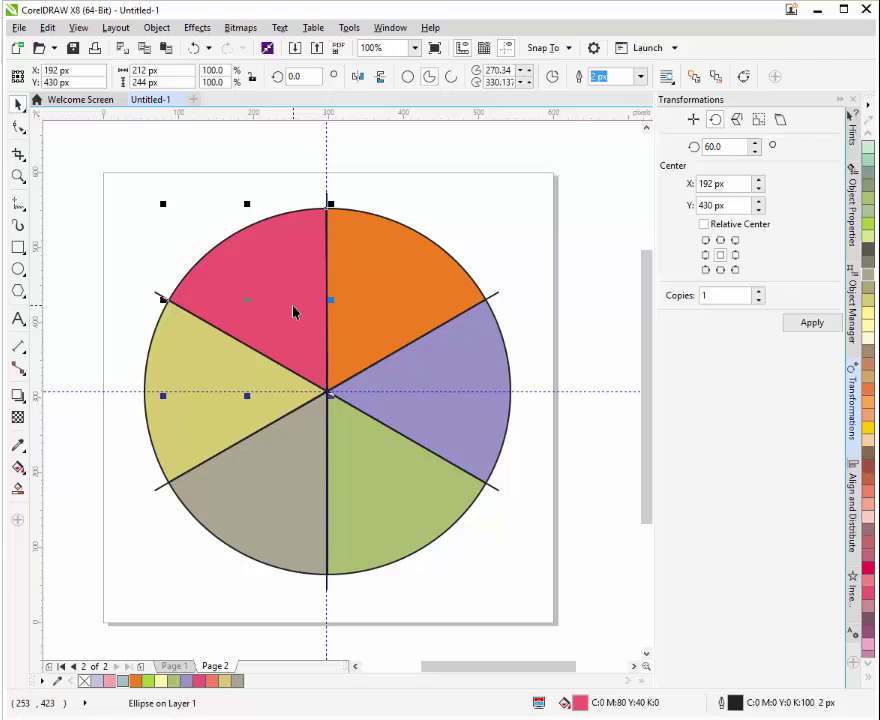
key("Up")
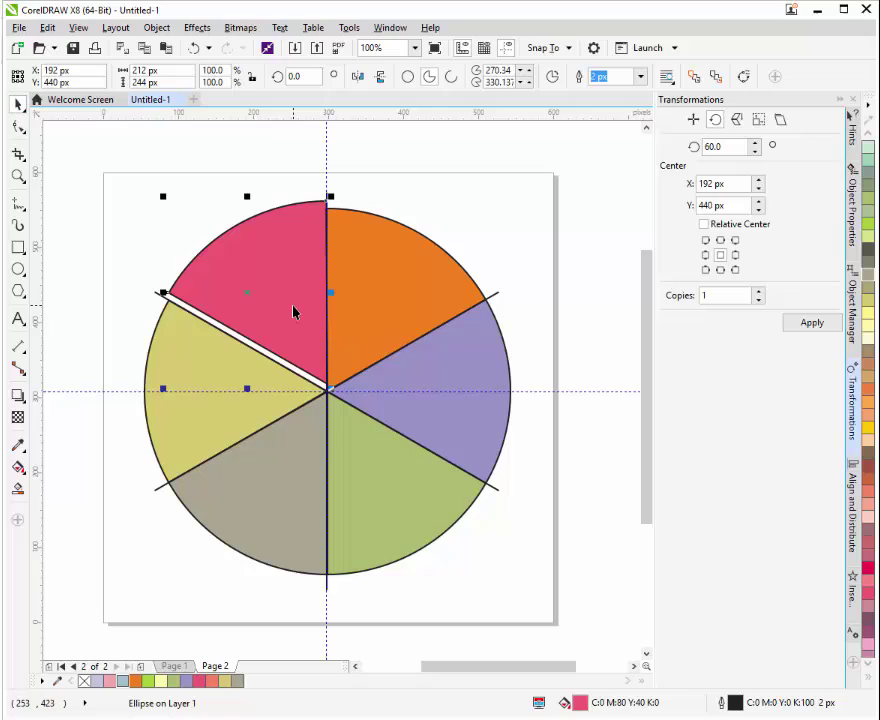
key("Left")
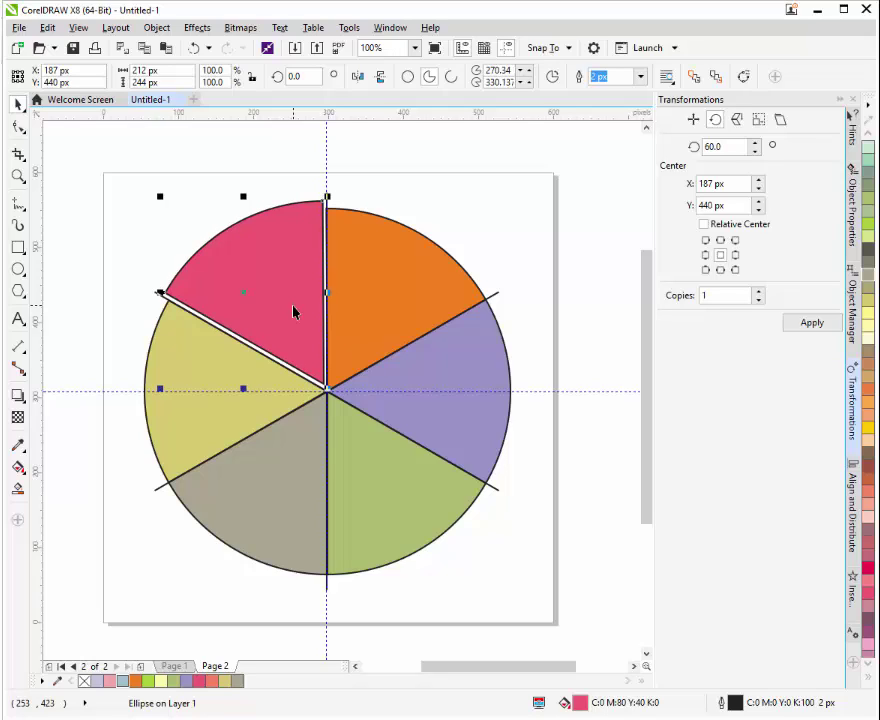
- Nudge the orange slice up and right and the grey slice down and left
left_click(392, 304)
key("Up")
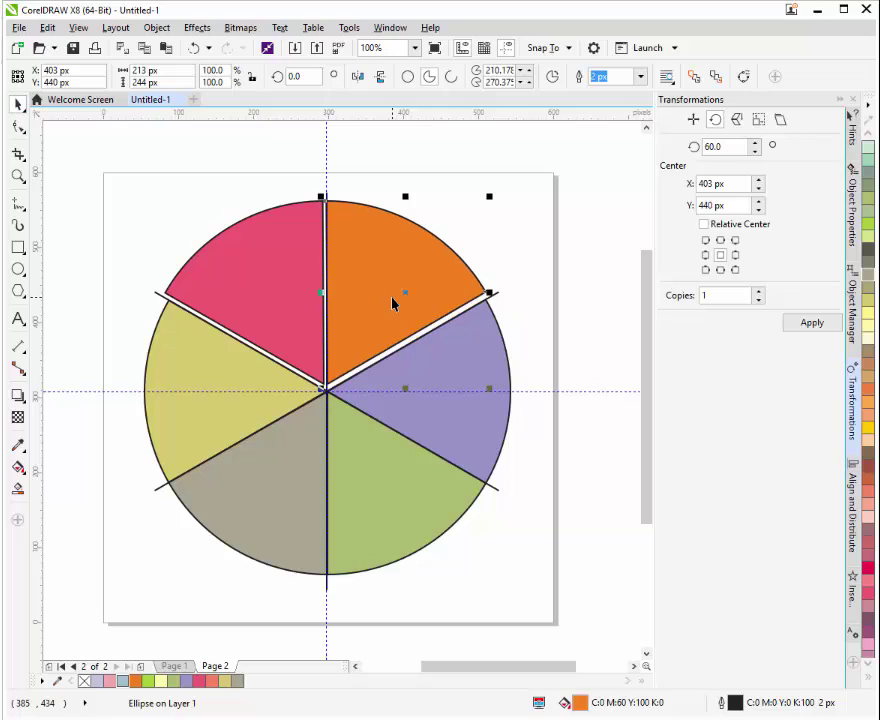
key("Right")
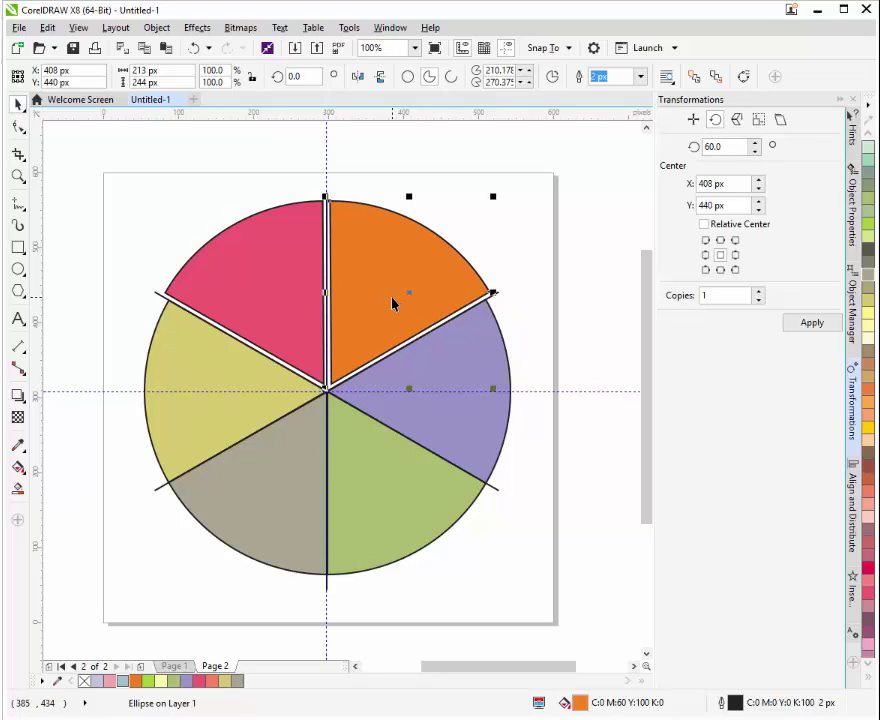
left_click(306, 473)
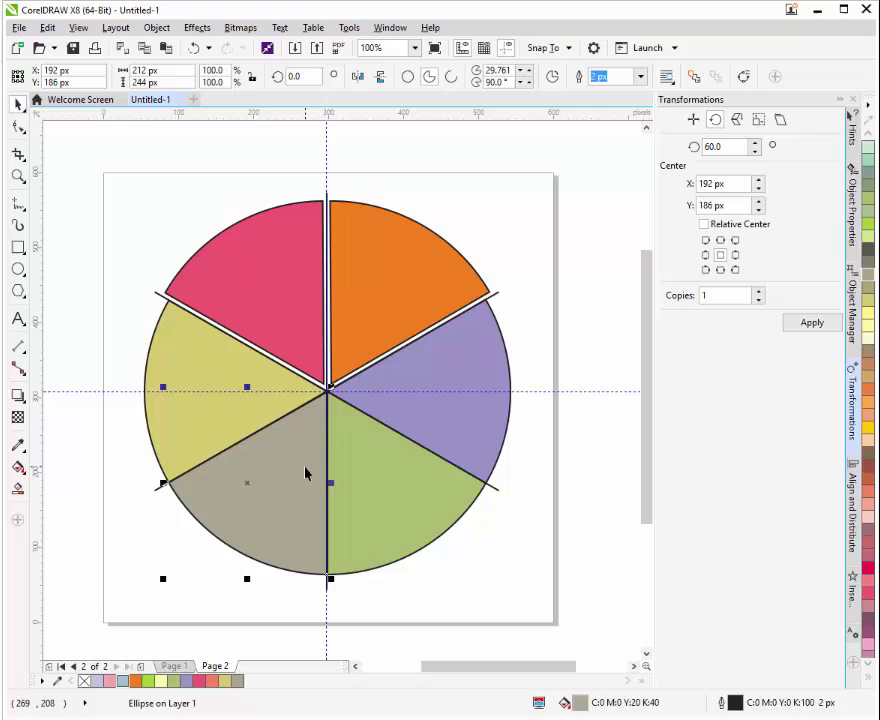
key("Down")
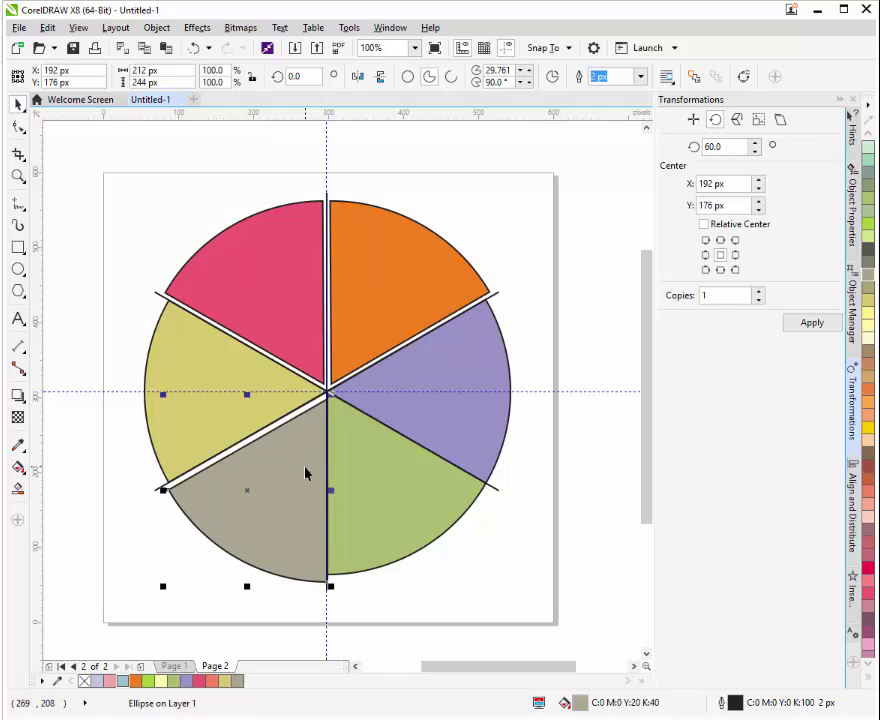
key("Left")
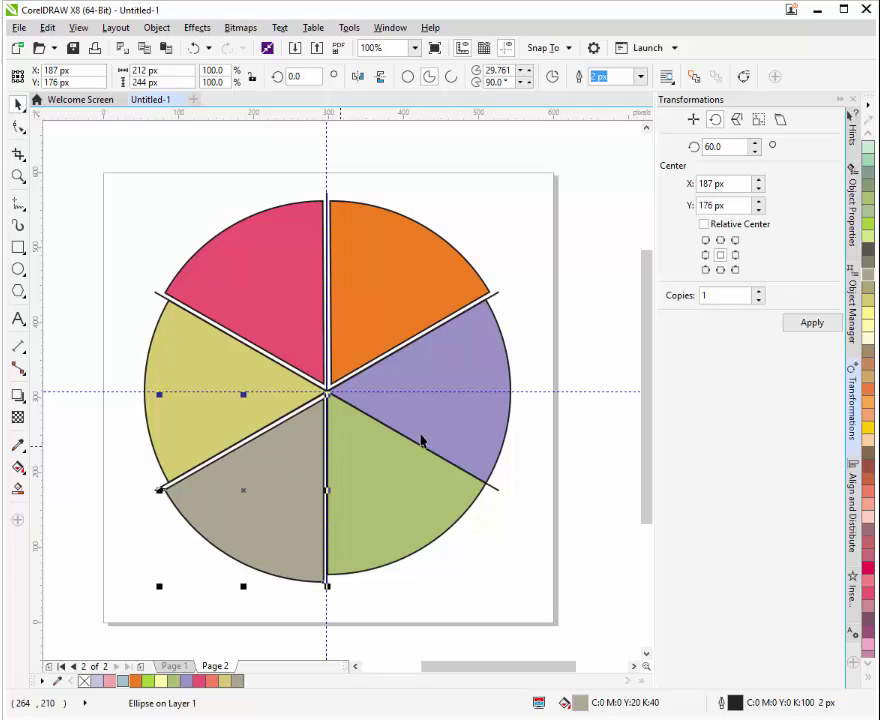
- Nudge the green slice down and right, the purple slice right, and the yellow slice left
left_click(401, 510)
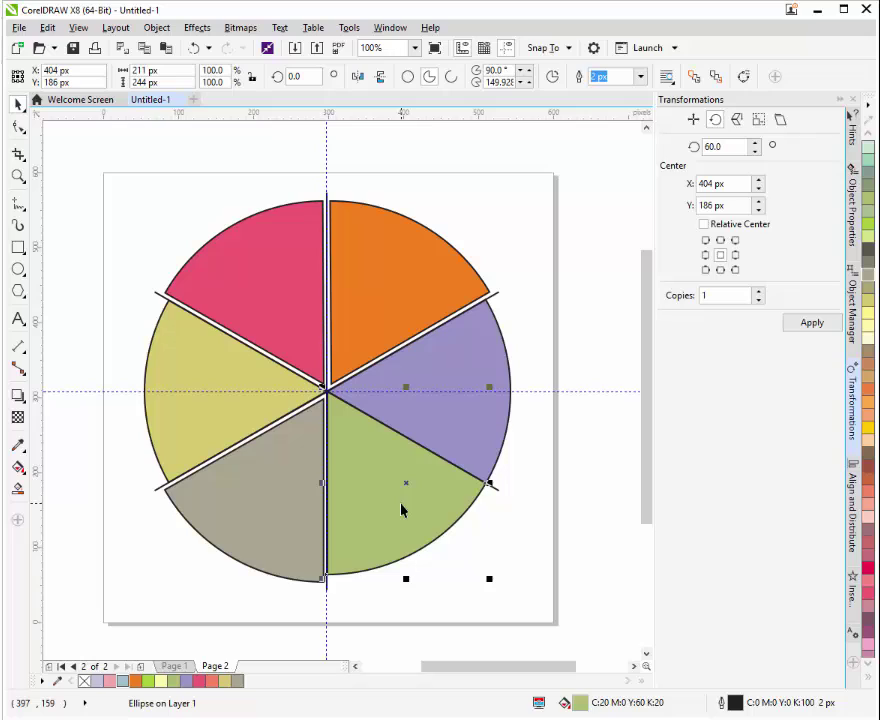
key("Down")
key("Right")
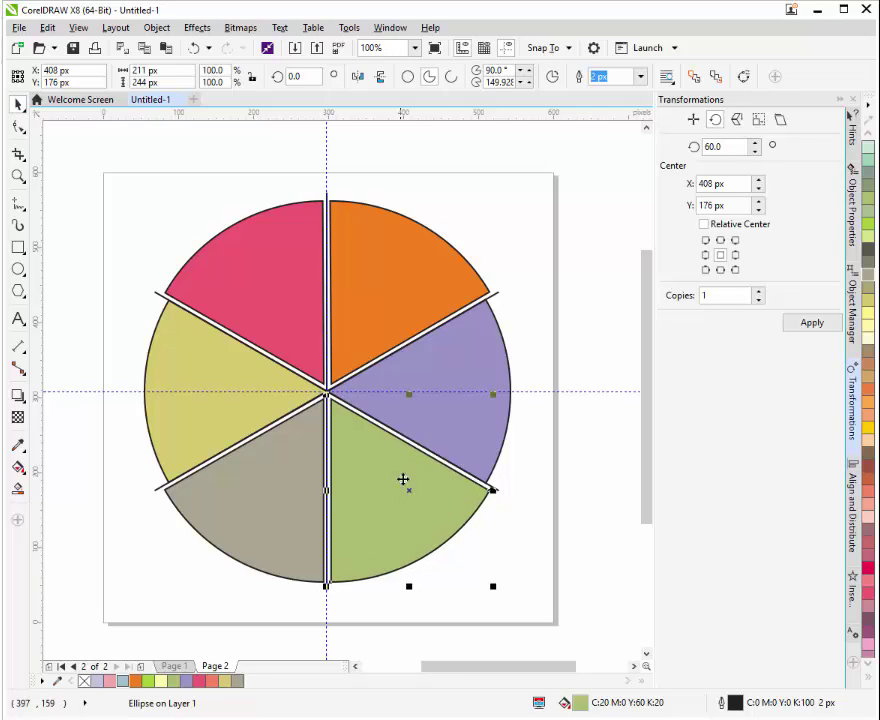
left_click(452, 372)
key("Right")
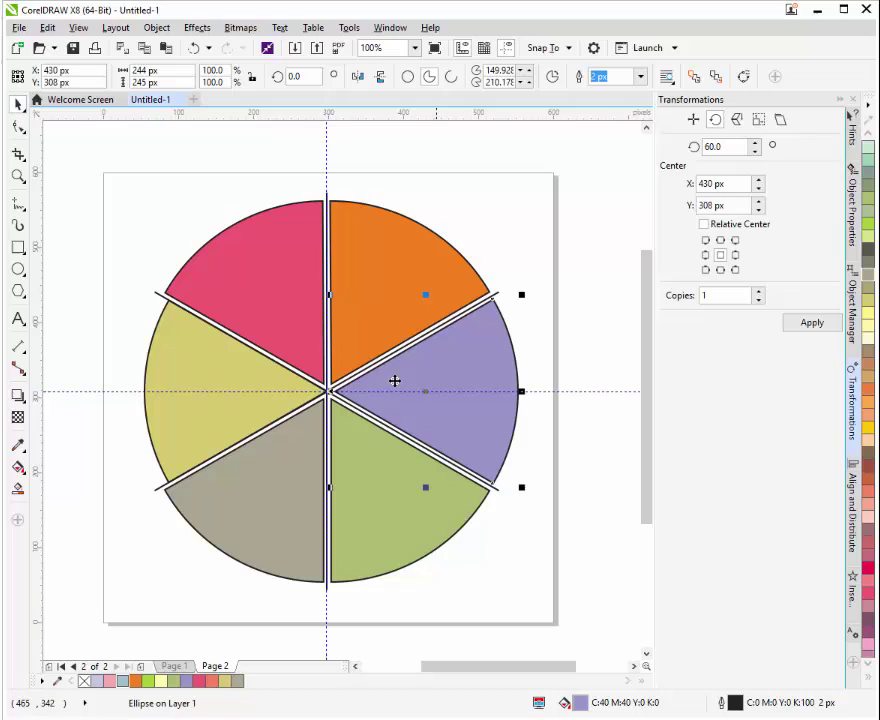
left_click(236, 386)
key("Left")
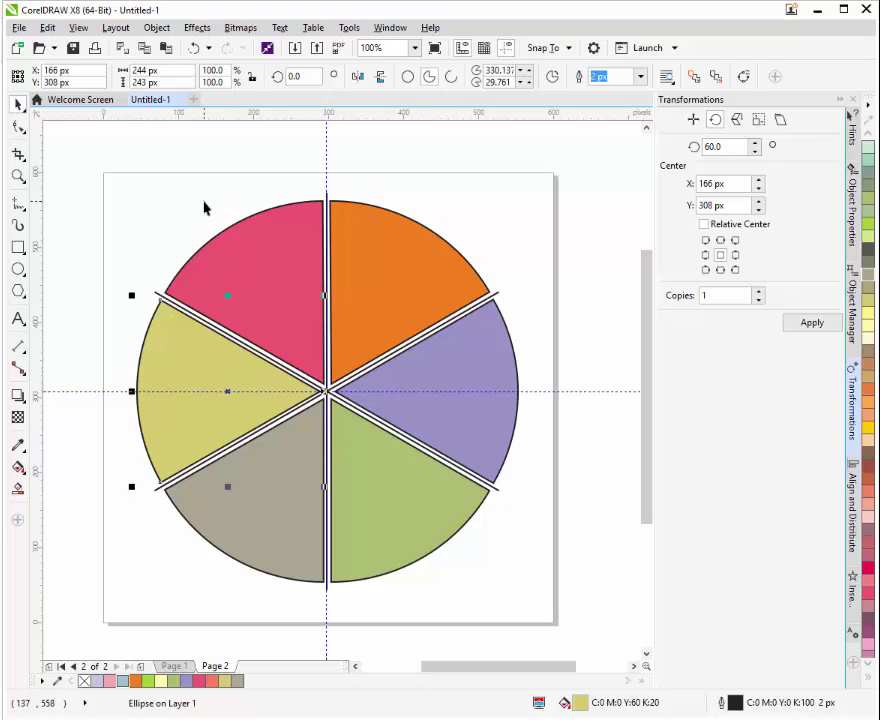
- Start a File > Export with SVG - Scalable Vector Graphics as the type, named Untitled-1.svg
left_click(18, 28)
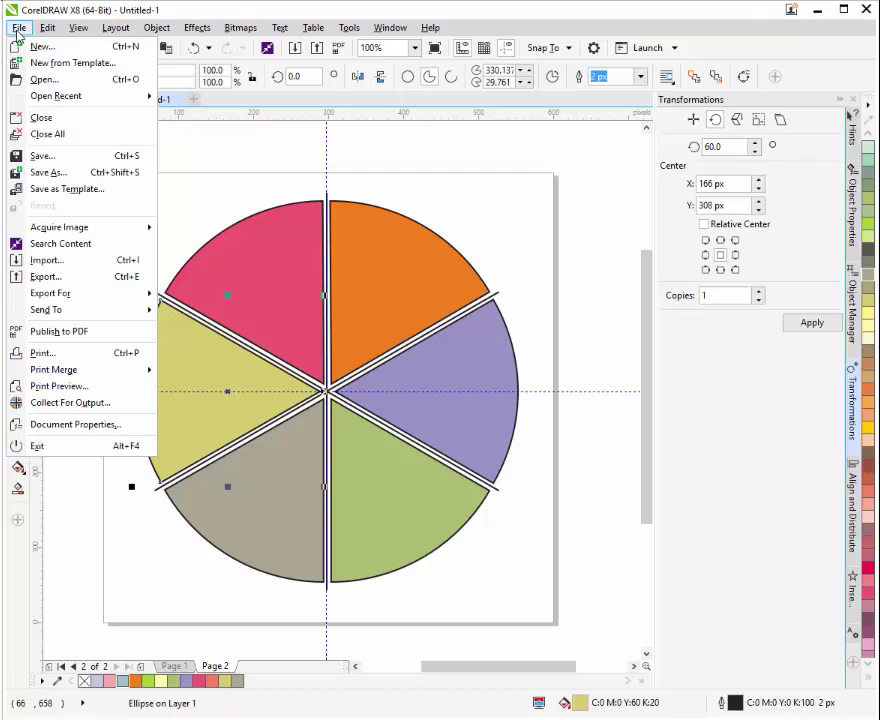
left_click(57, 277)
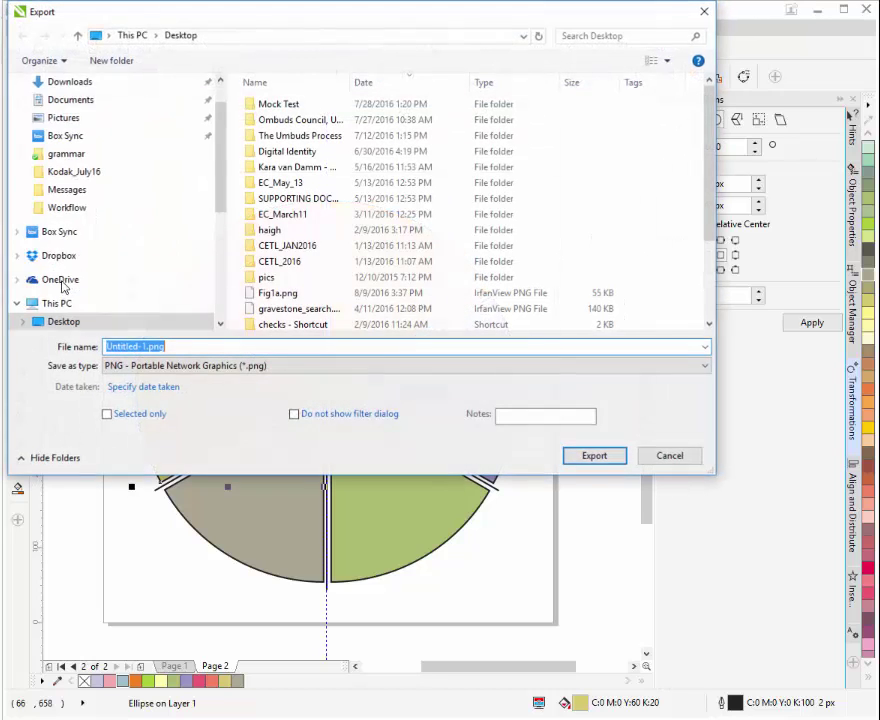
left_click(192, 365)
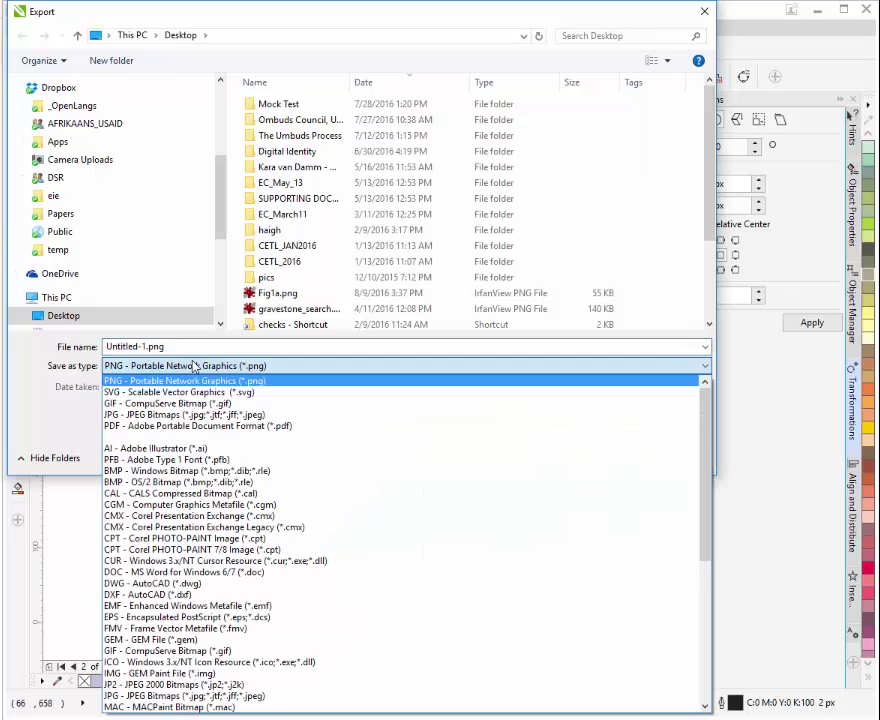
scroll(147, 630, "down", 6)
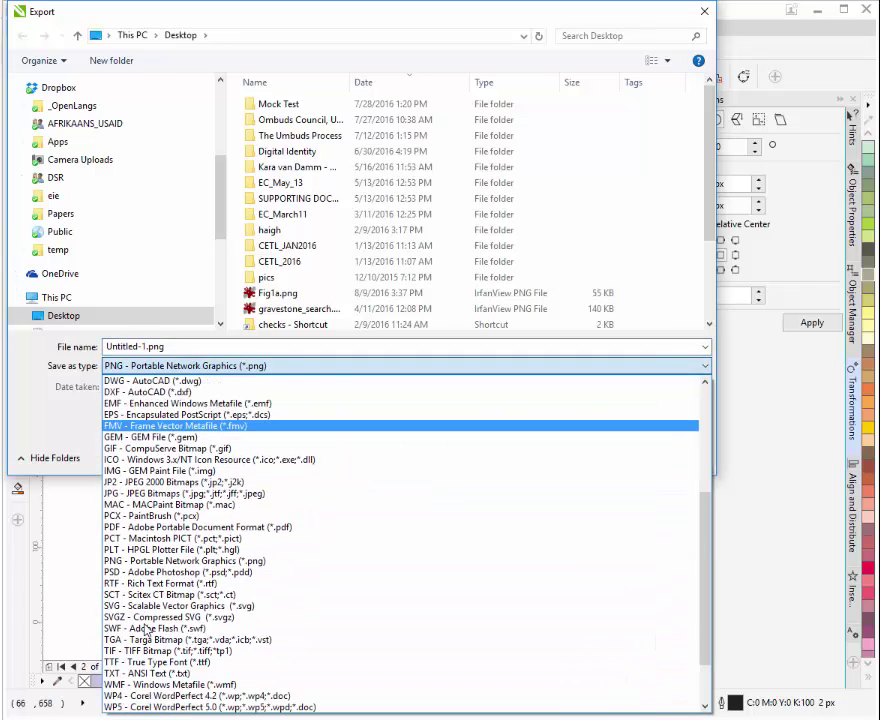
left_click(147, 606)
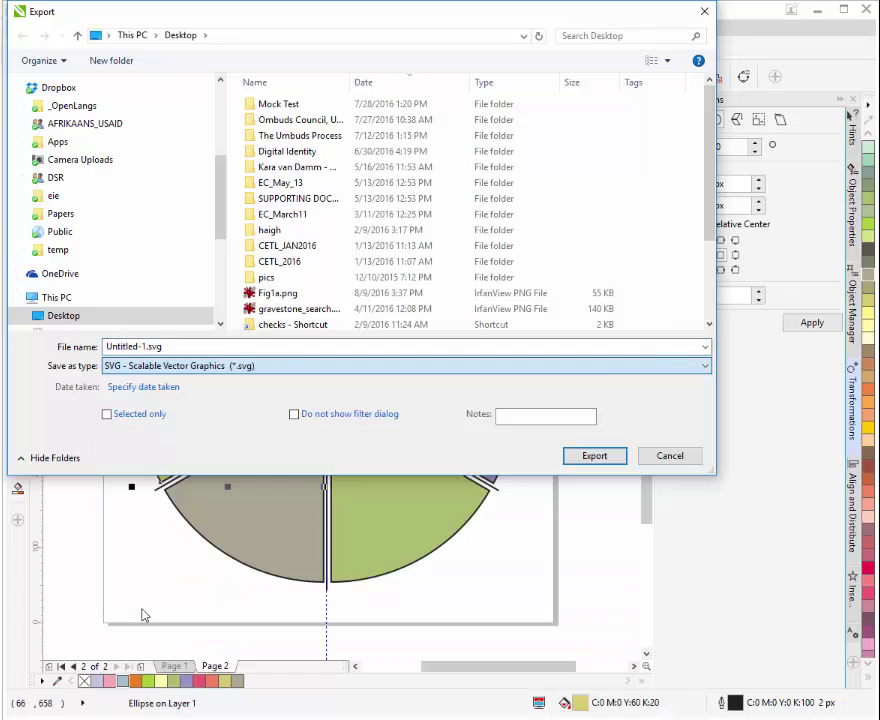
left_click(147, 347)
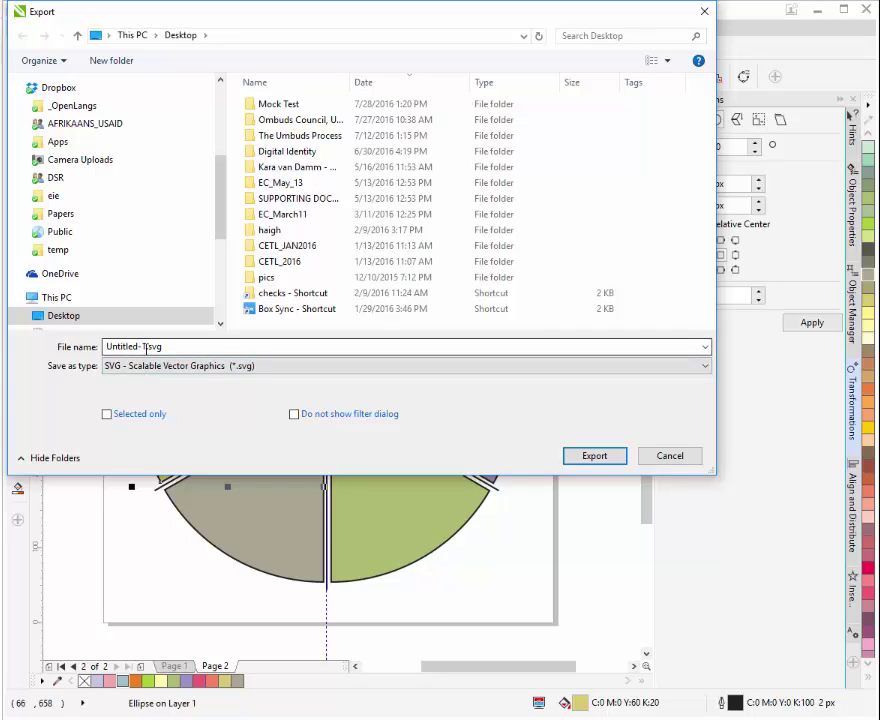